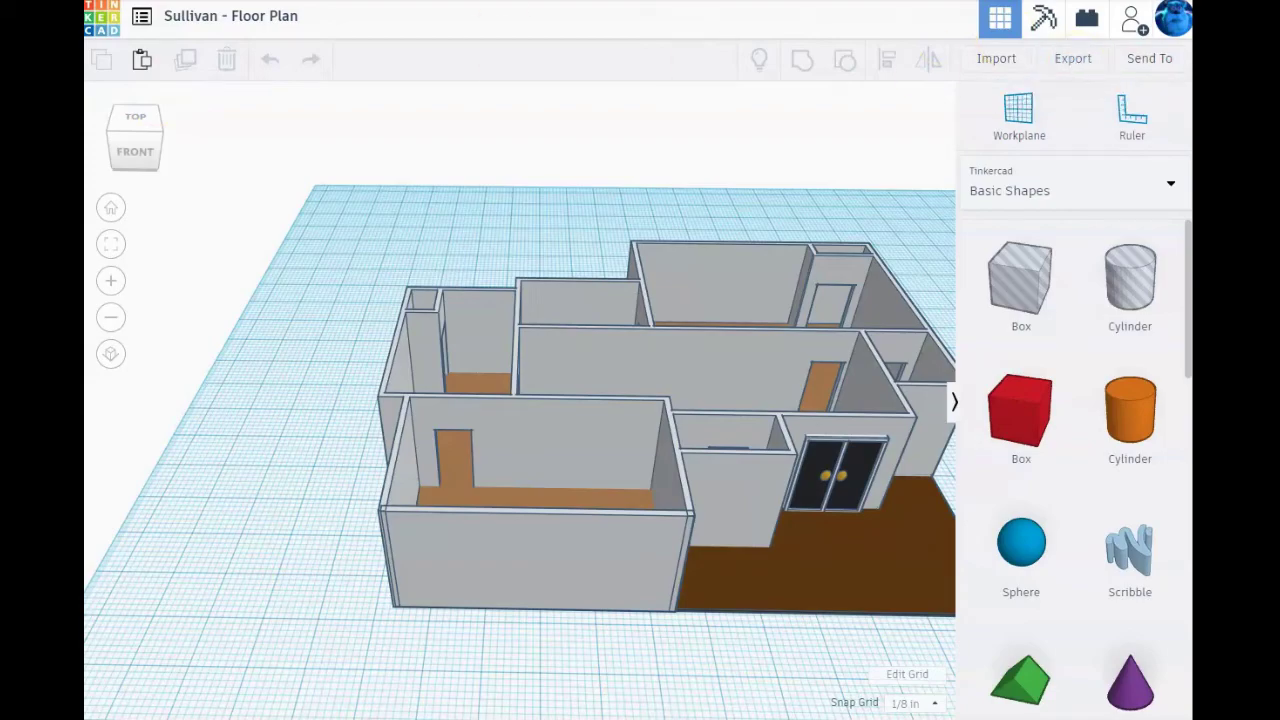
- Download Kitchen Lower.stl from the Classroom TinkerCAD - Stl Files post and return to Tinkercad
key("alt+Tab")
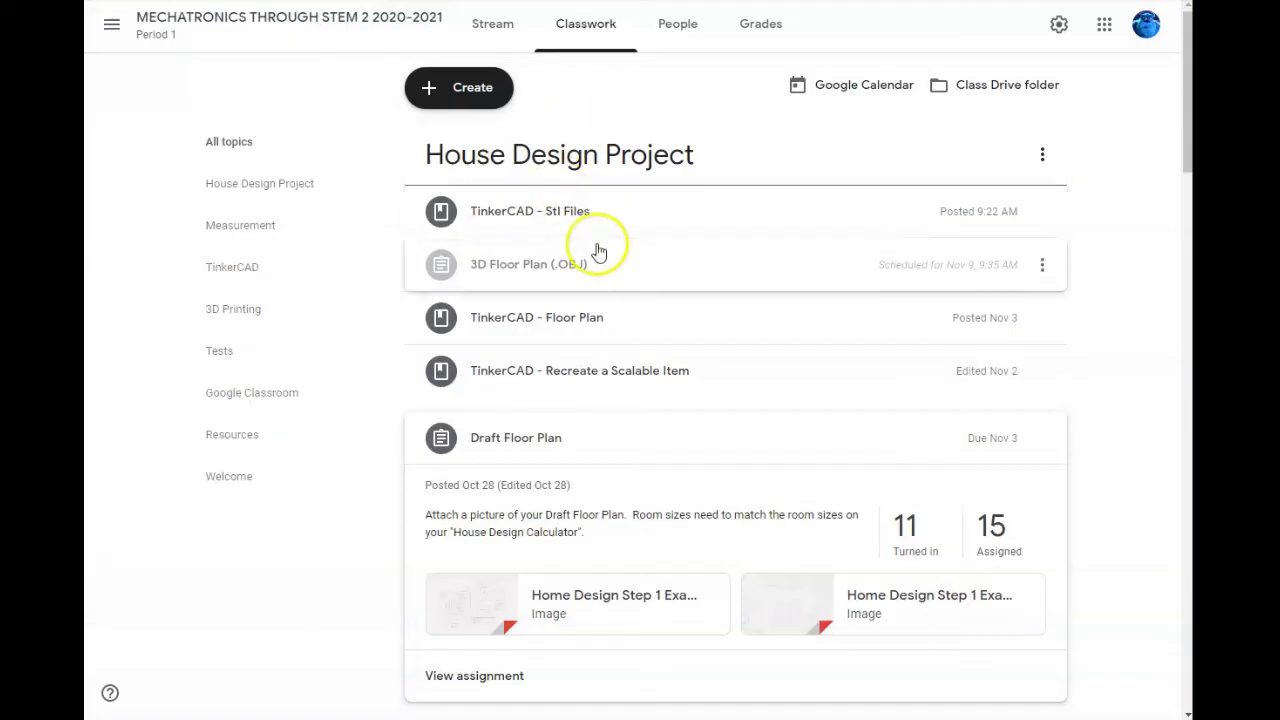
left_click(575, 215)
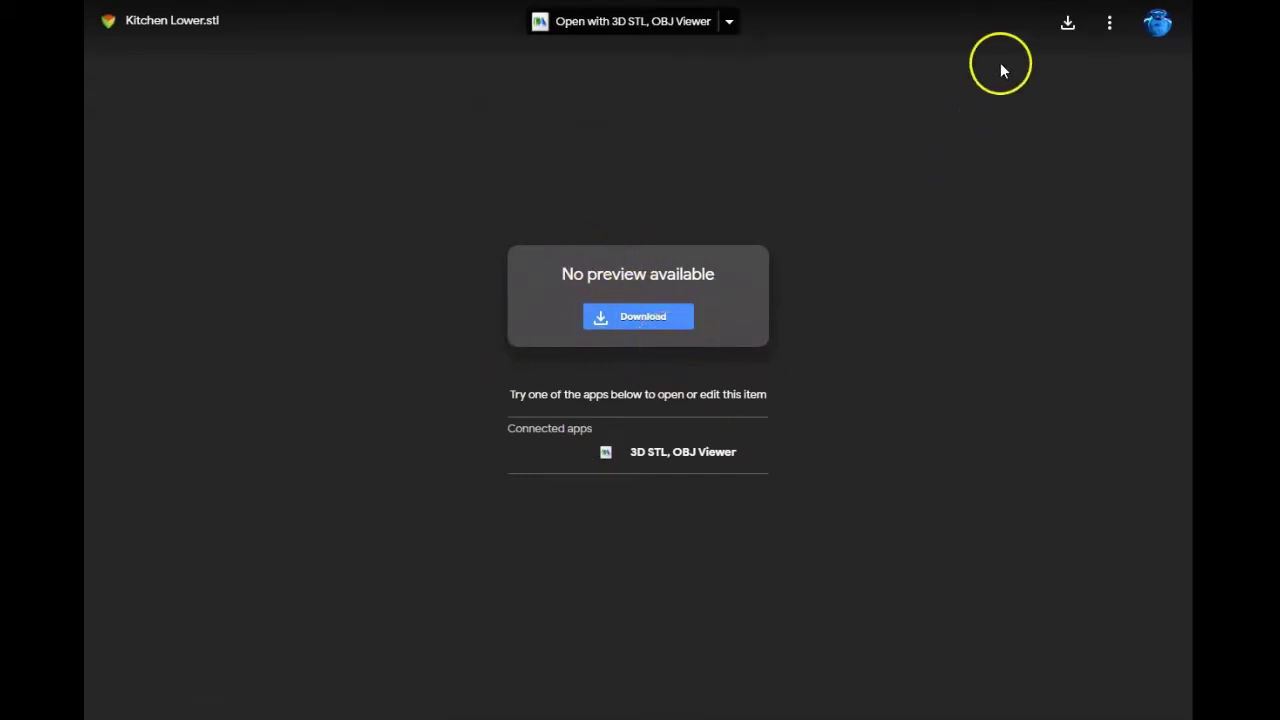
left_click(1068, 24)
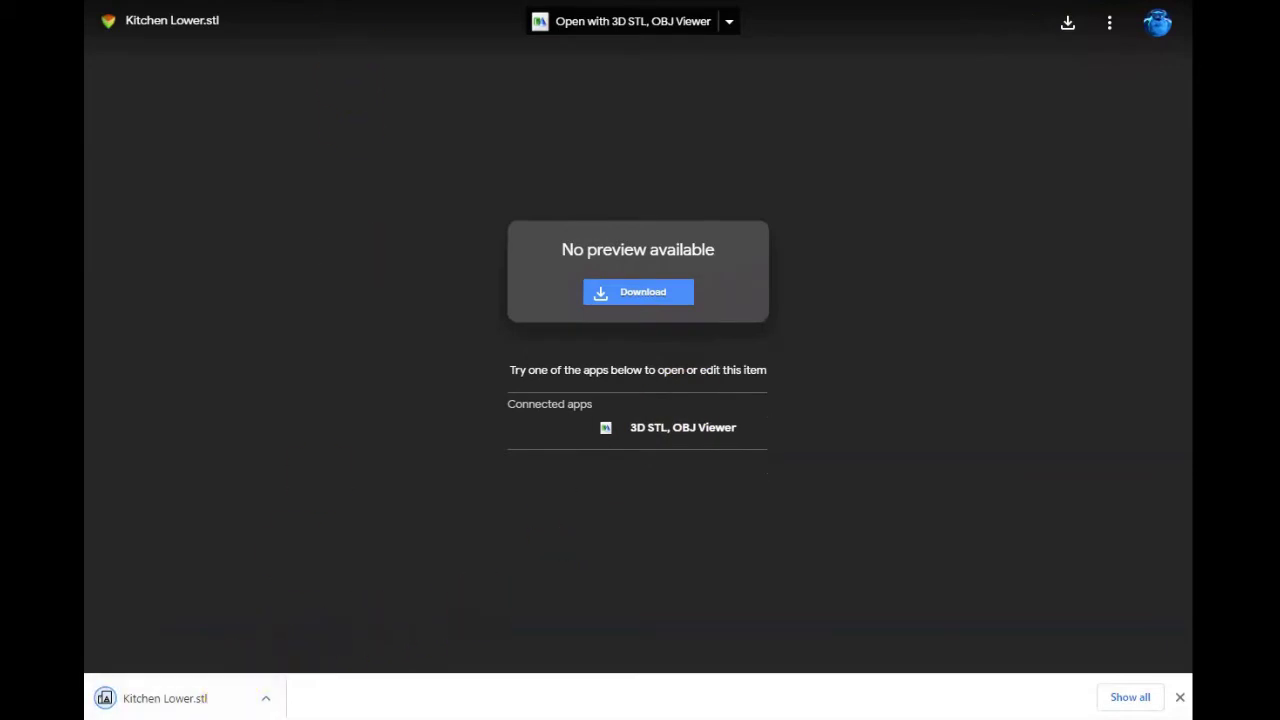
key("ctrl+Tab")
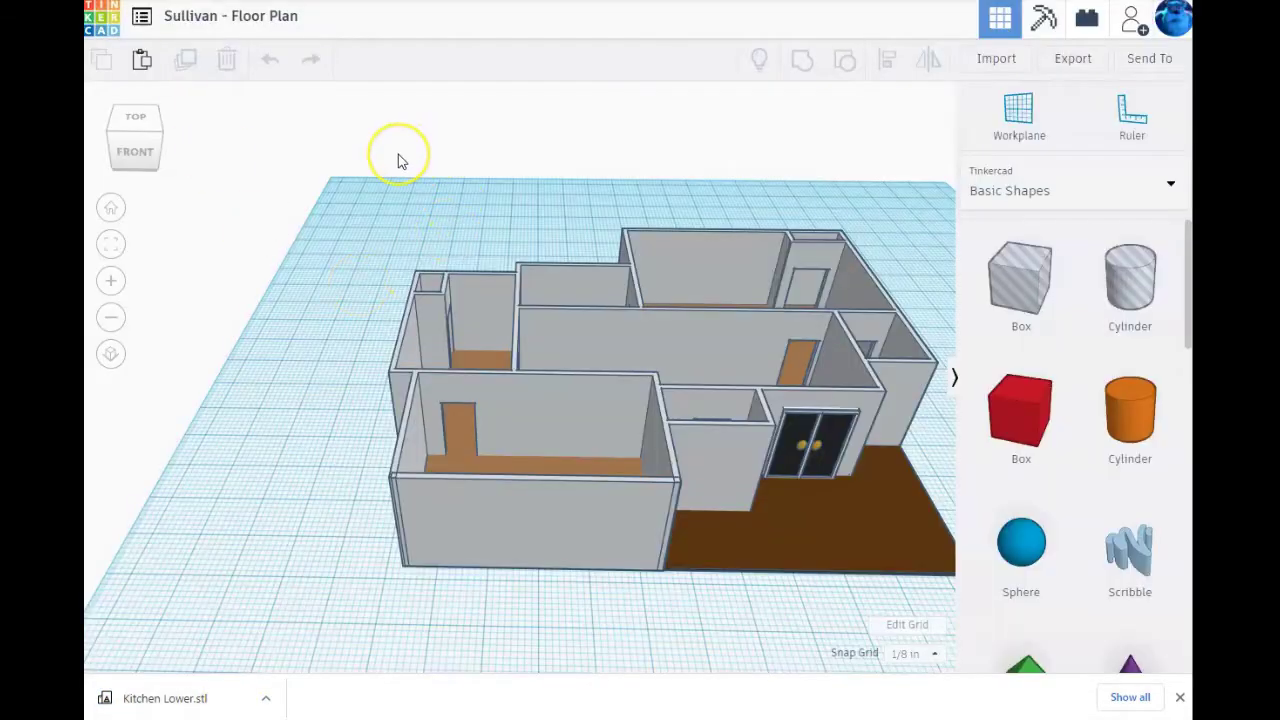
- Load Kitchen Lower.stl from Downloads into the Import 3D Shape dialog (scale 100, 21 × 20 × 20.4)
left_click(996, 62)
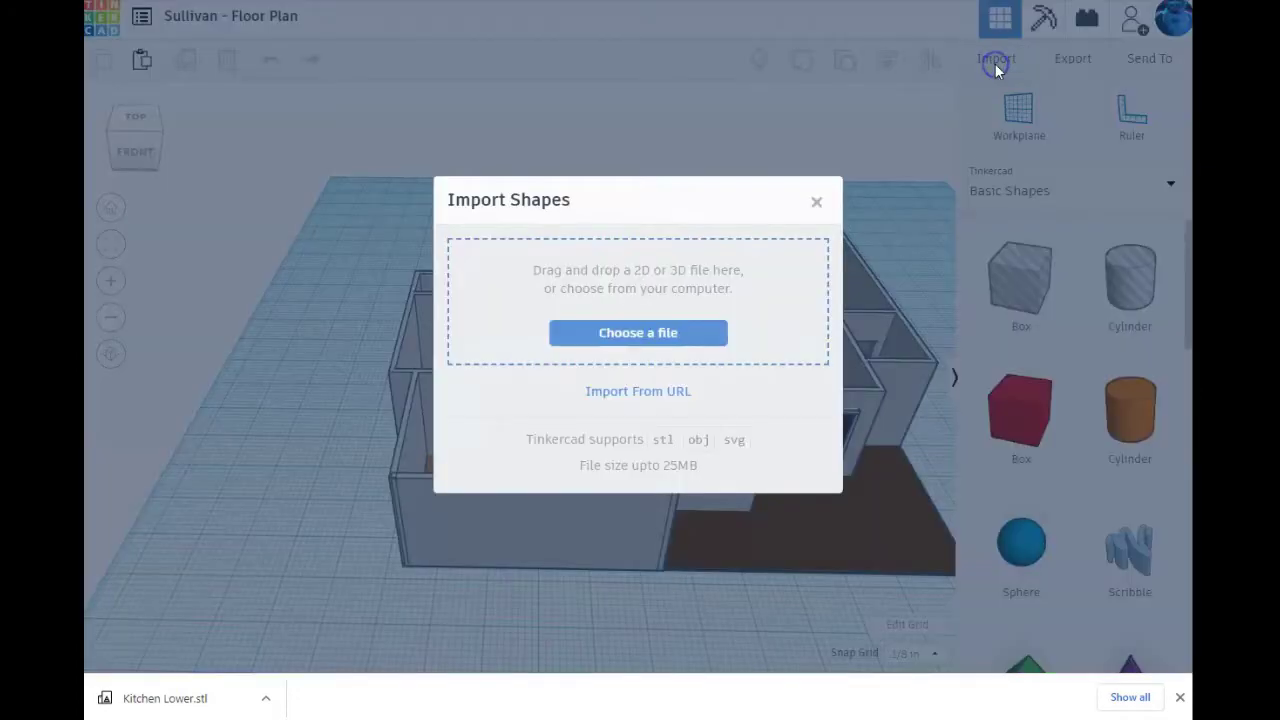
left_click(669, 343)
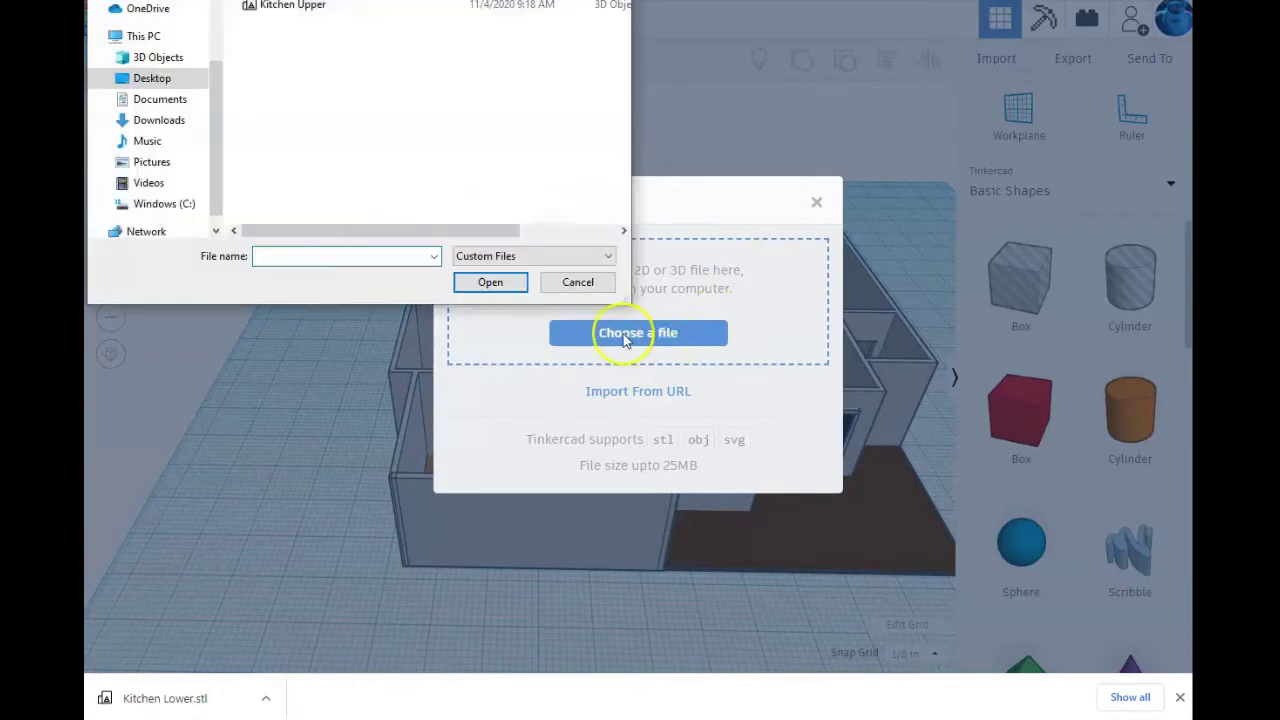
left_click_drag(352, 0, 357, 37)
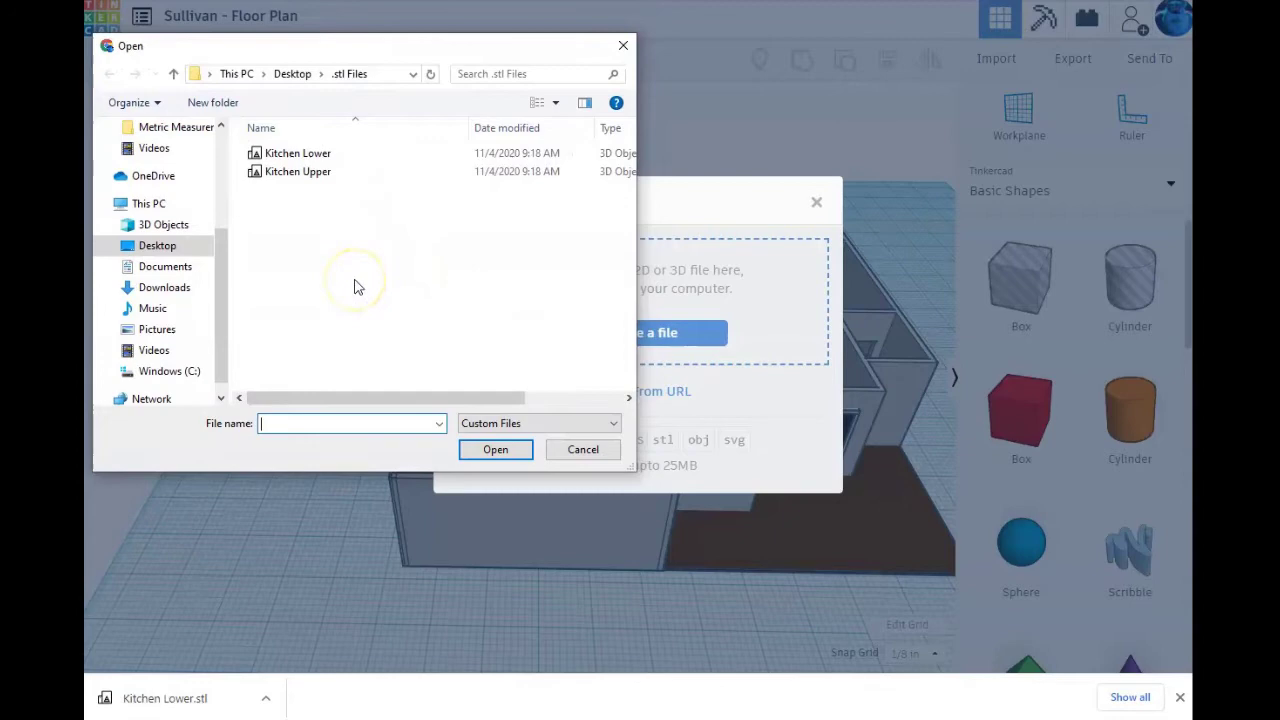
left_click(307, 276)
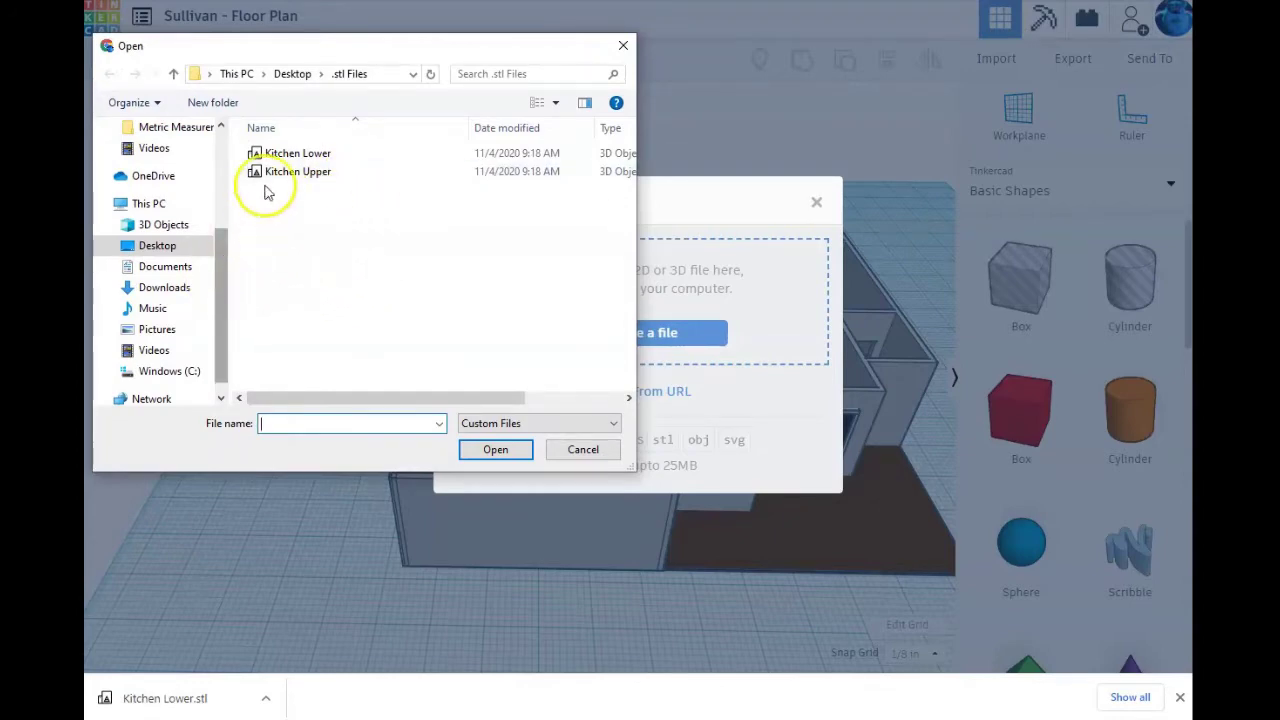
left_click(164, 288)
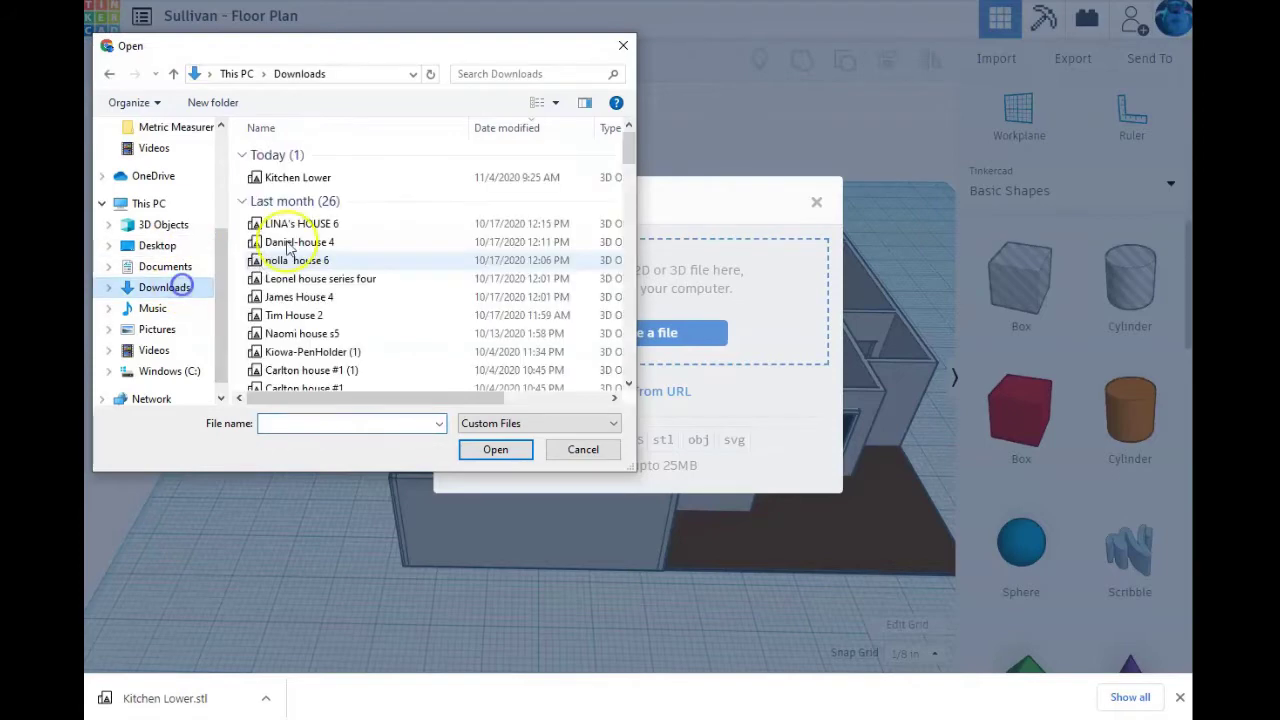
left_click(296, 180)
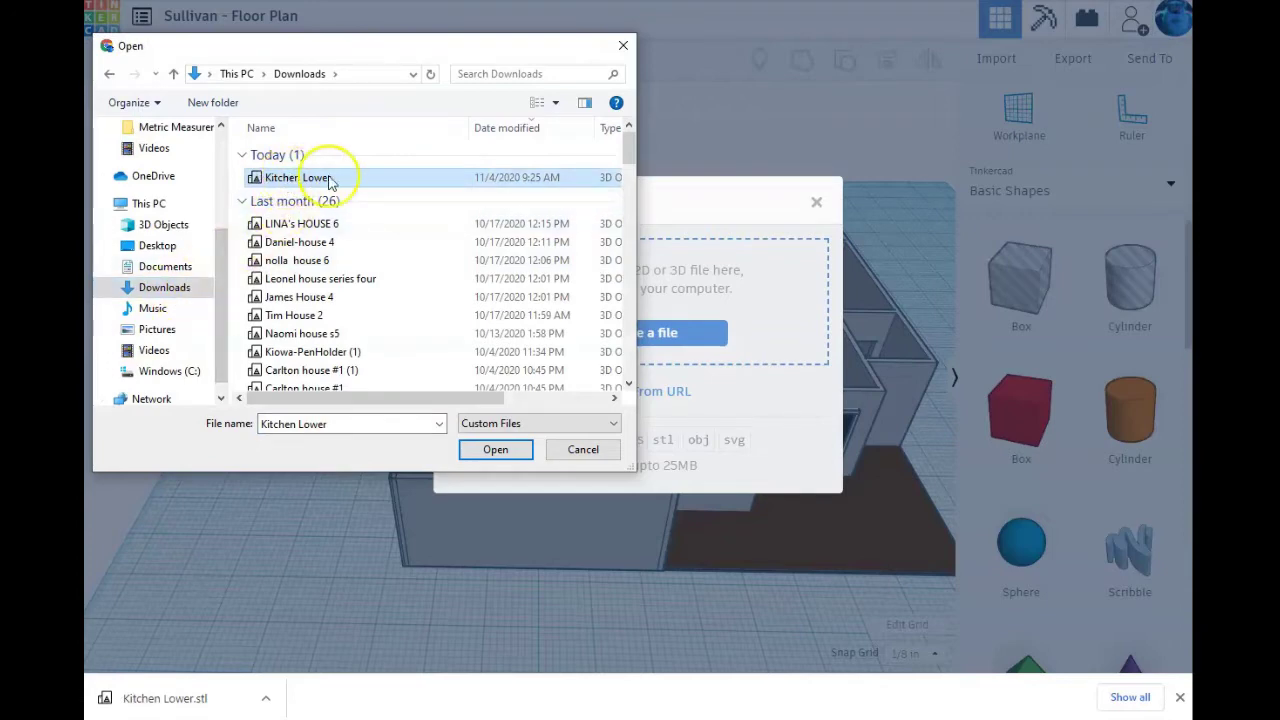
left_click(491, 450)
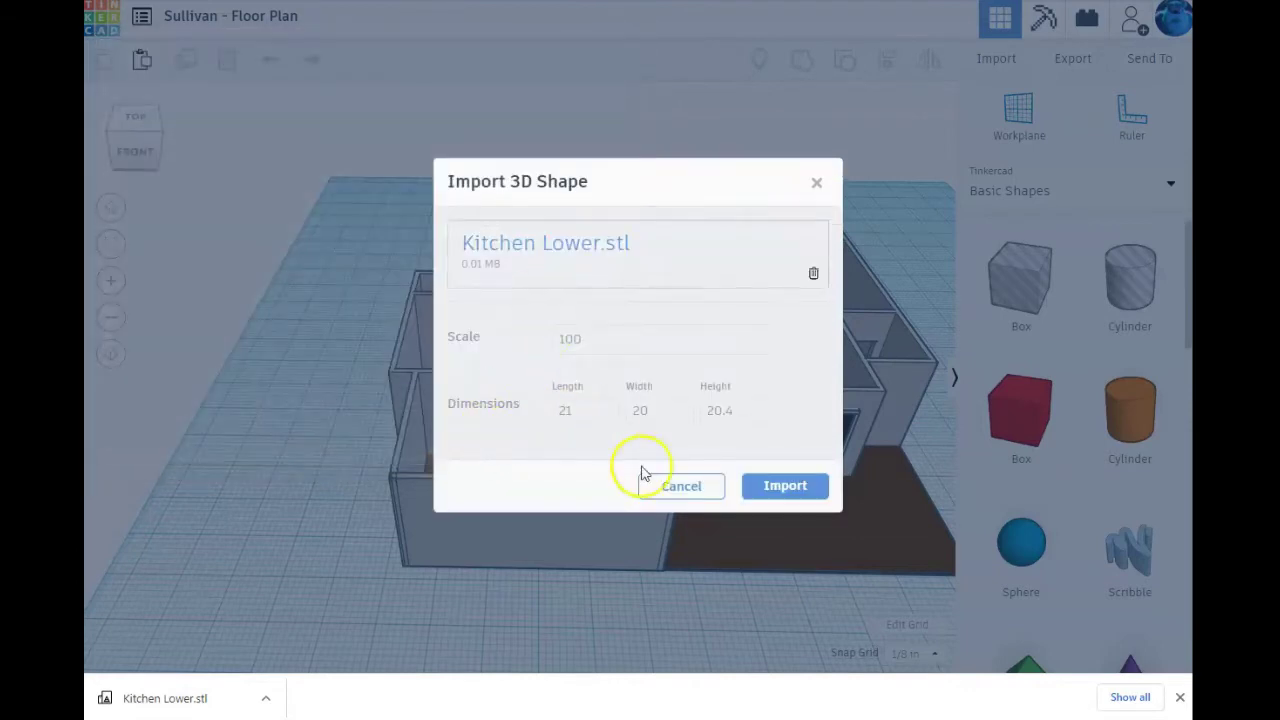
- Import the Kitchen Lower cabinet and drag it off the house to the upper-left of the workplane
left_click(767, 491)
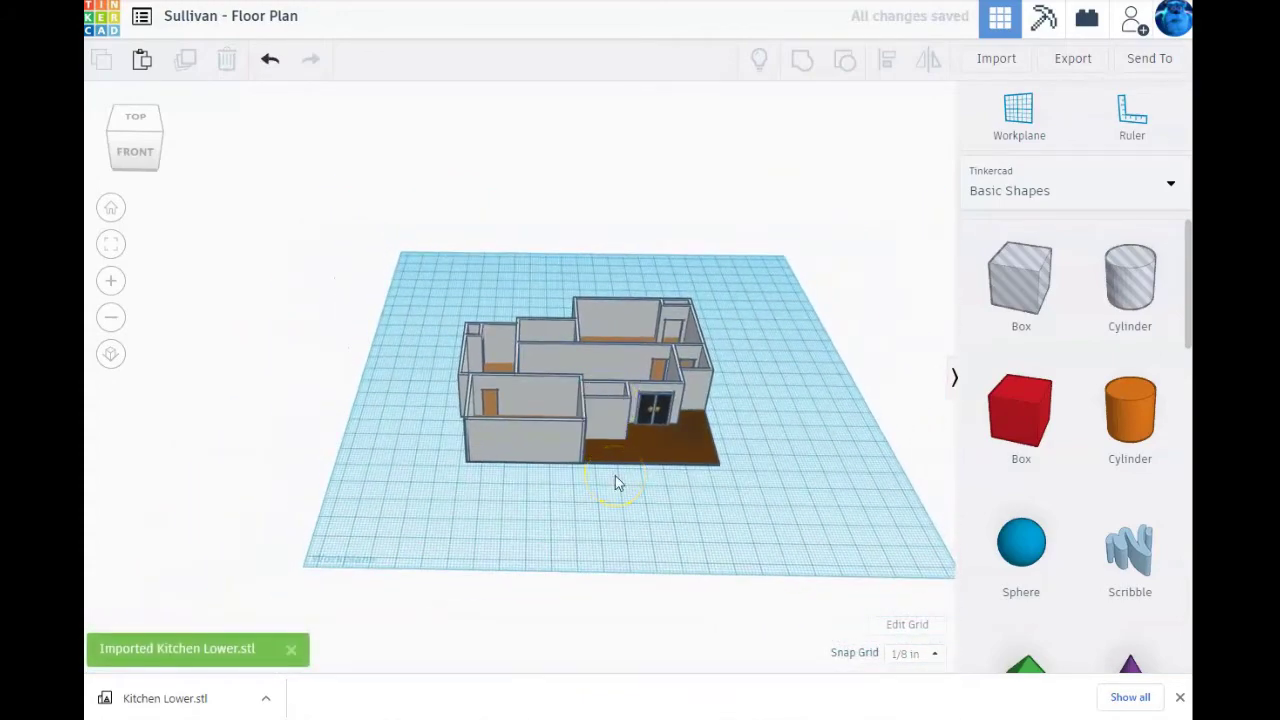
left_click(1181, 699)
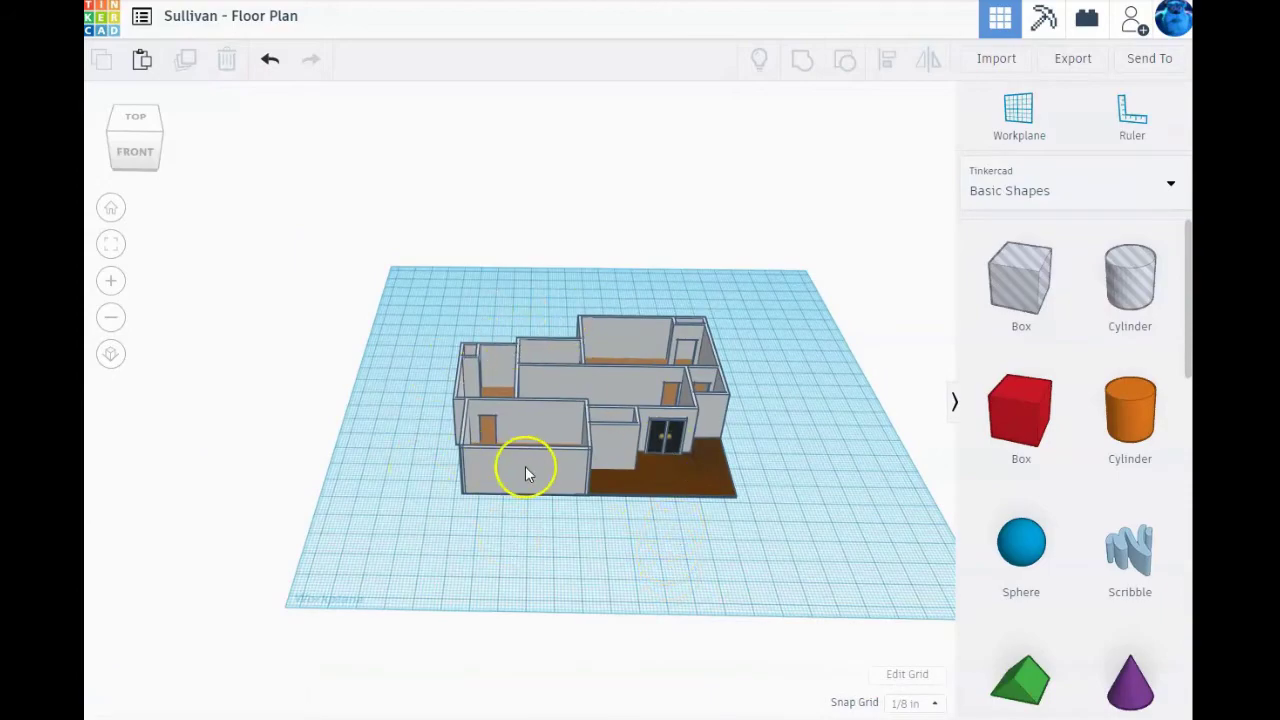
scroll(600, 424, "up", 2)
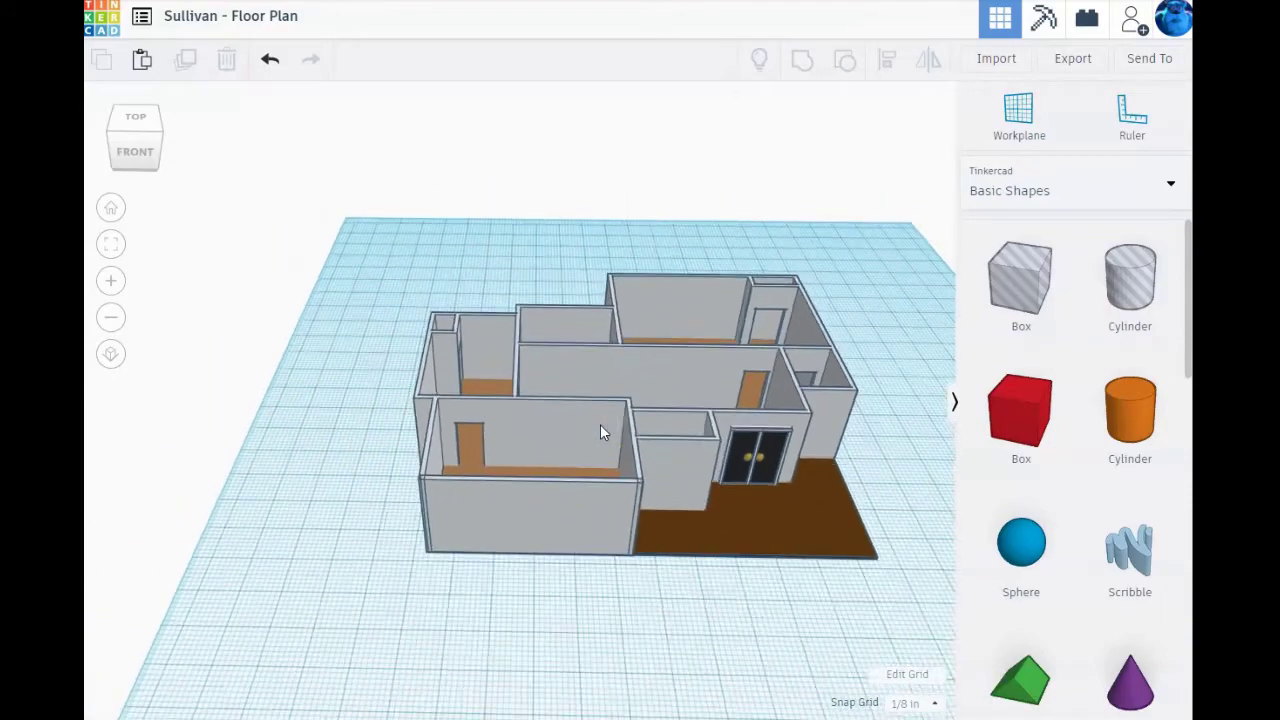
right_click_drag(600, 424, 393, 483)
left_click(627, 502)
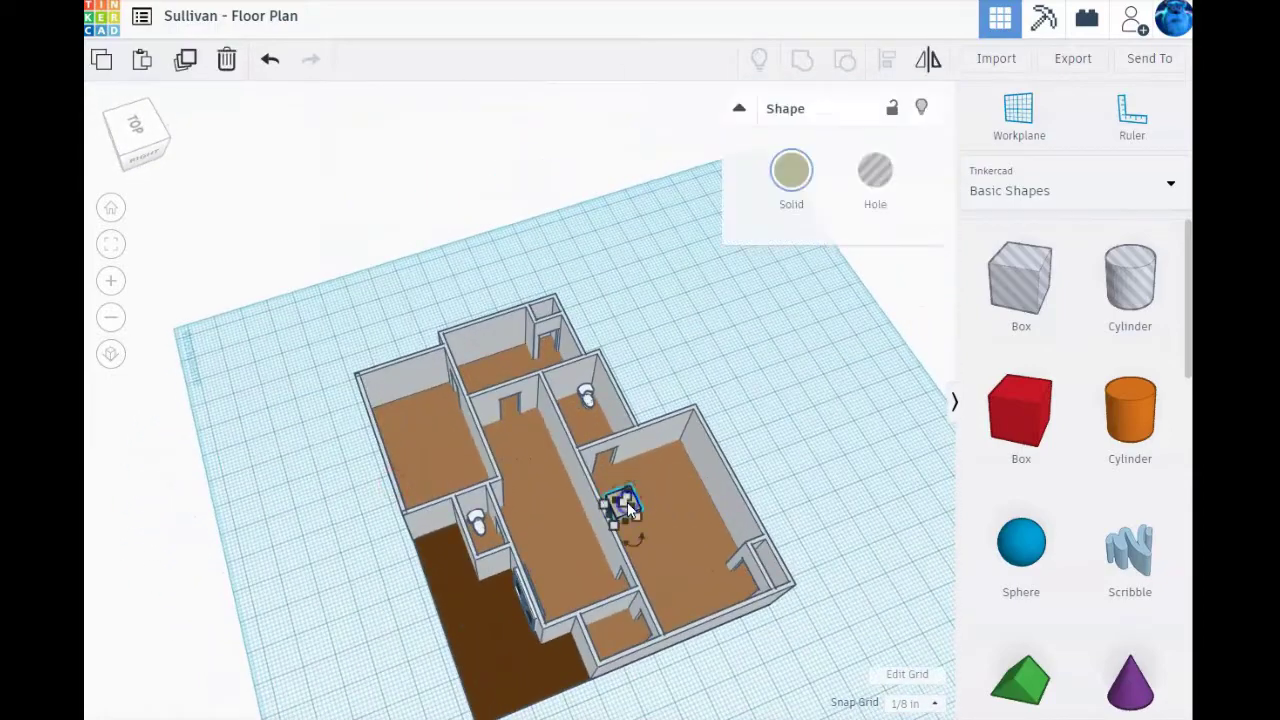
left_click_drag(622, 517, 414, 310)
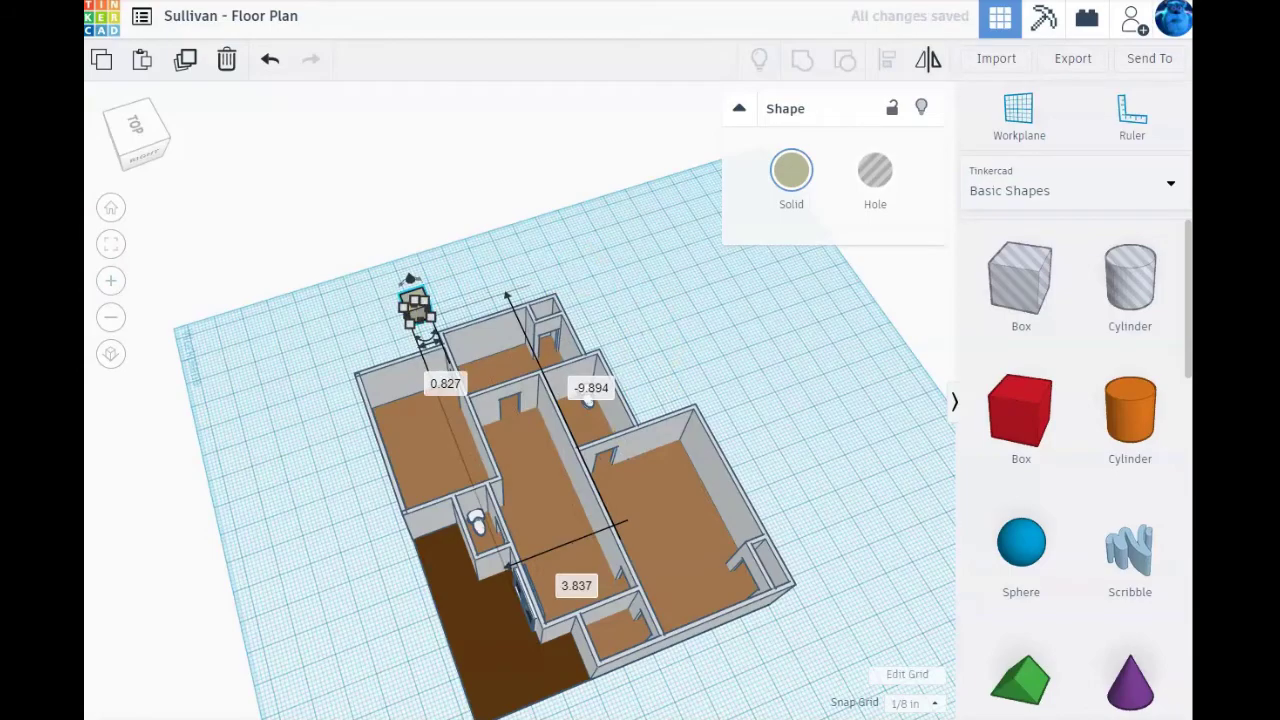
- Drag the cabinet inside the house onto the brown floor, up against the wall
left_click(110, 249)
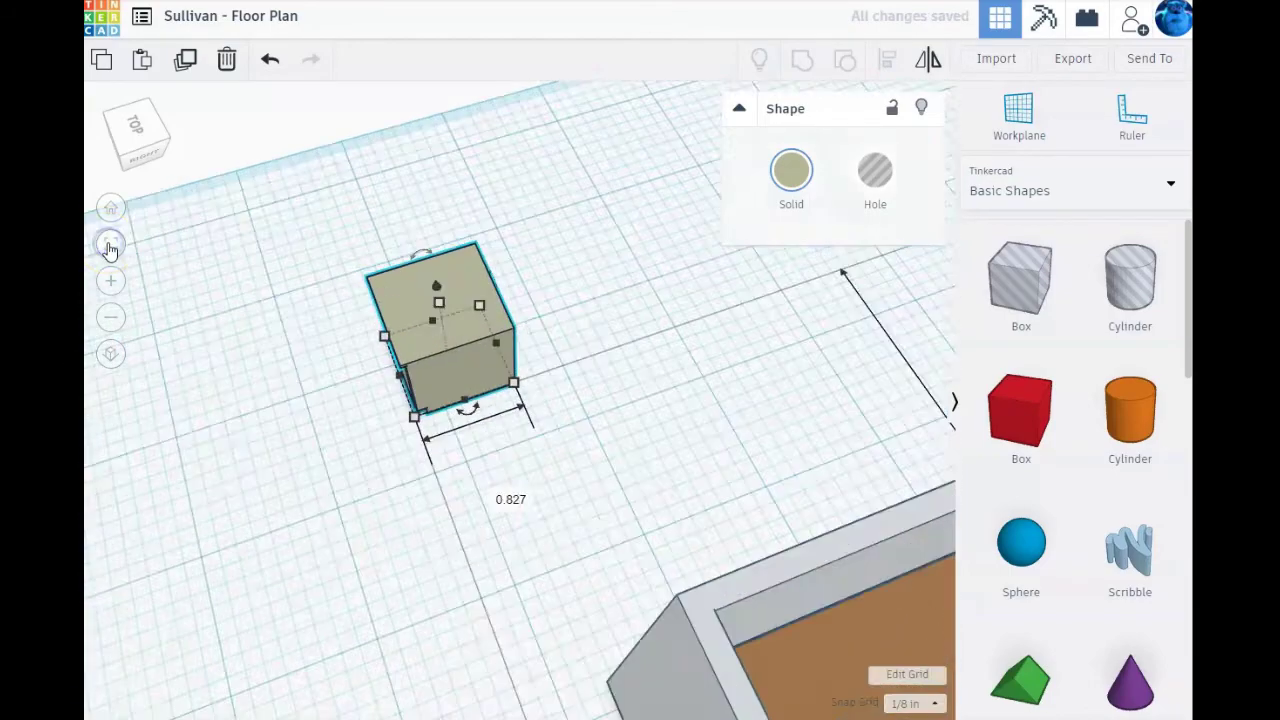
right_click_drag(274, 451, 584, 445)
scroll(540, 380, "down", 5)
scroll(580, 445, "down", 5)
left_click(543, 420)
left_click_drag(543, 420, 601, 329)
left_click(111, 246)
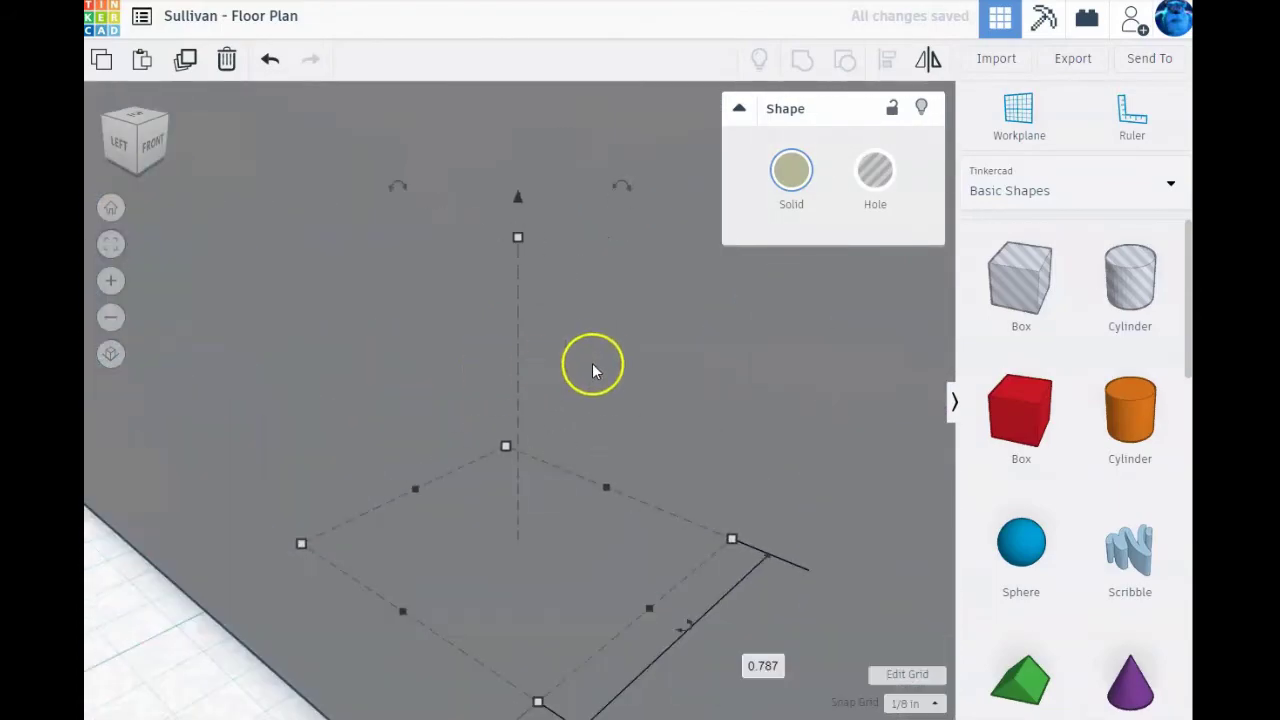
right_click_drag(591, 363, 443, 460)
- Rotate the cabinet 90° so its doors face the room, then slide it right against the wall
scroll(483, 451, "down", 8)
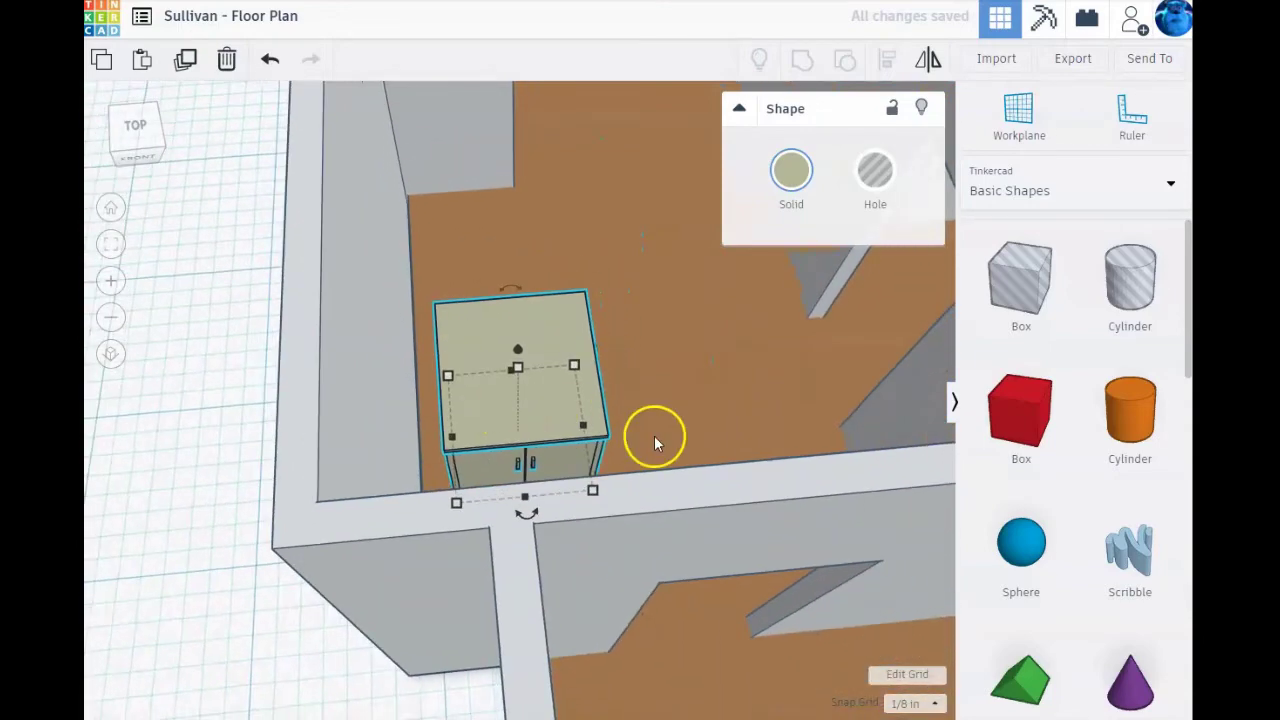
right_click_drag(654, 435, 455, 418)
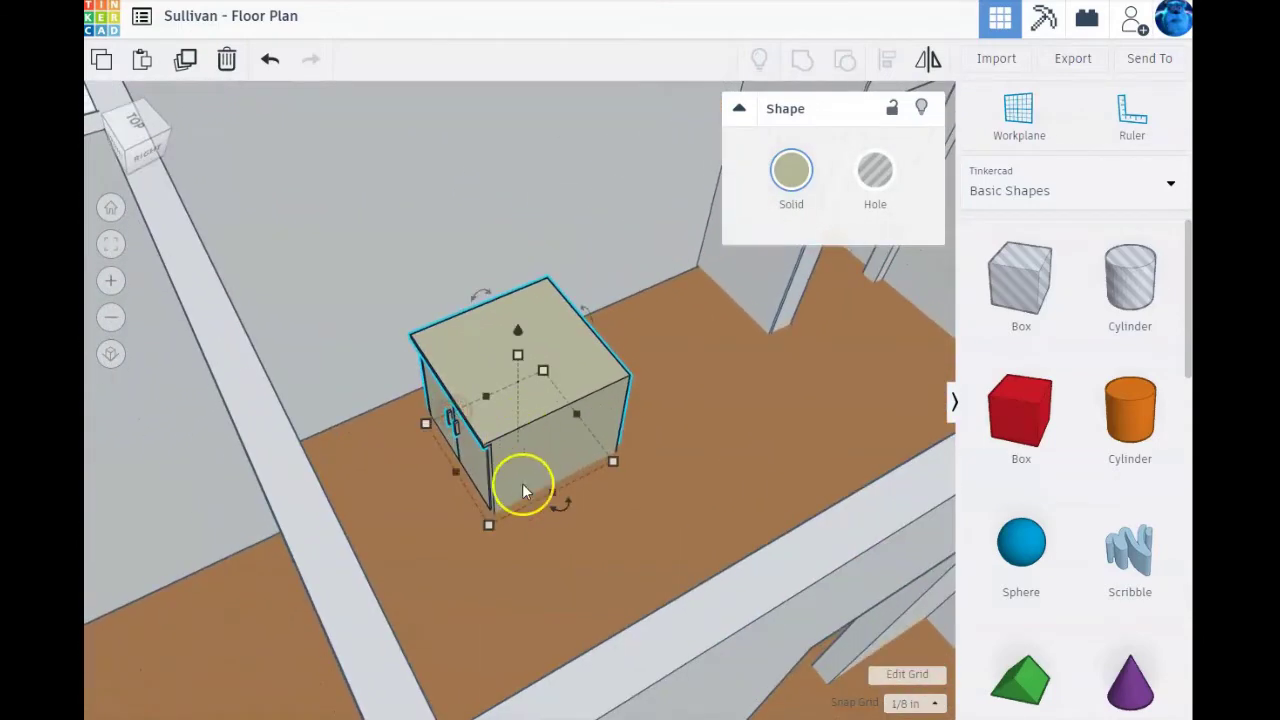
left_click_drag(553, 503, 613, 395)
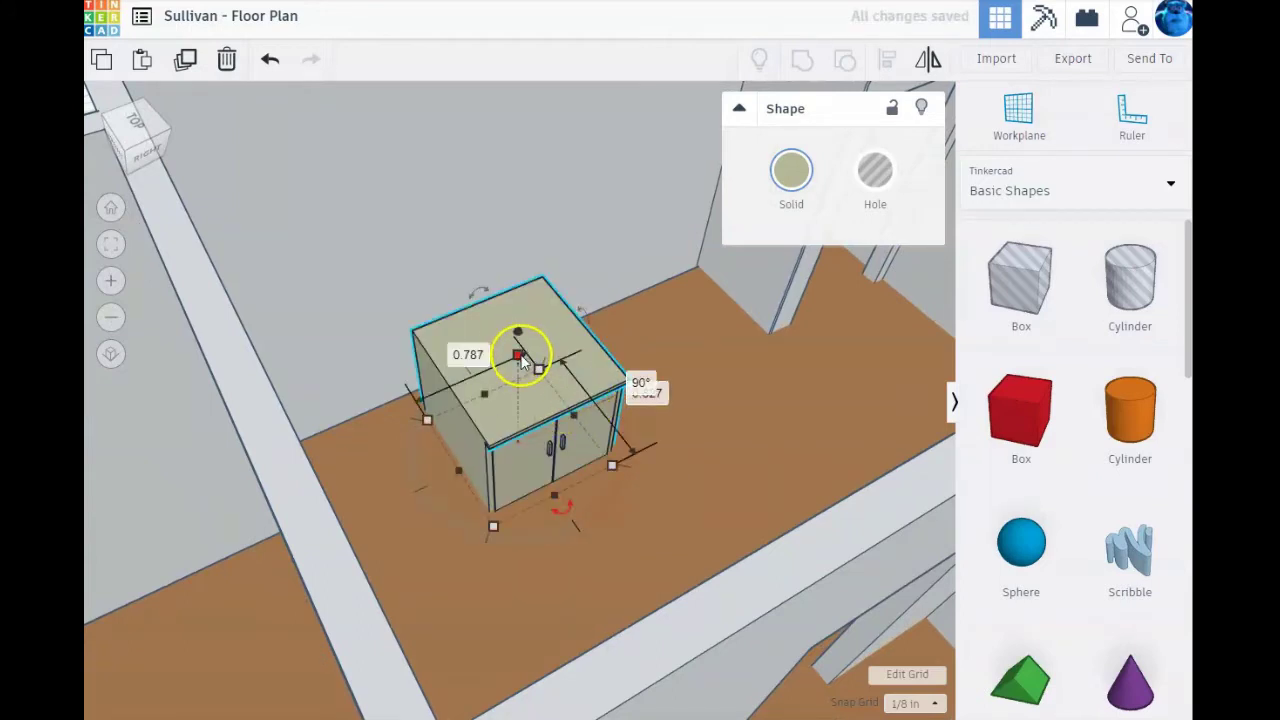
right_click_drag(629, 389, 630, 424)
left_click_drag(543, 414, 811, 363)
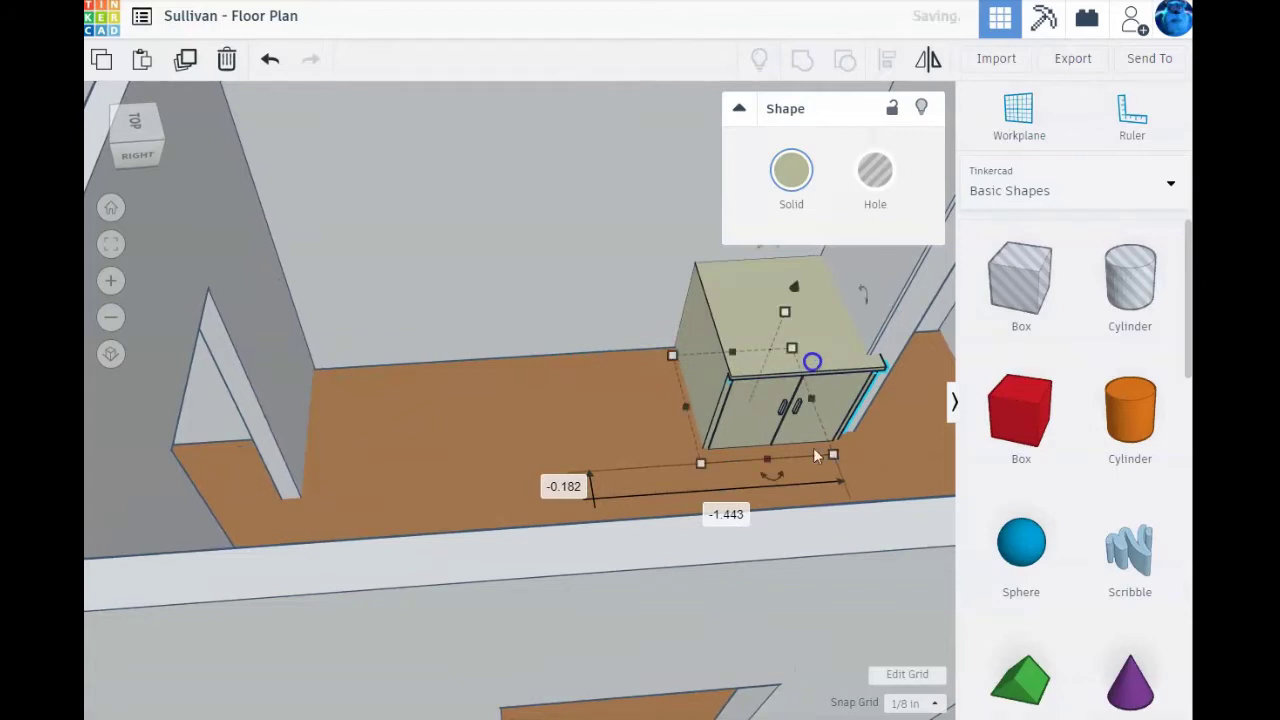
- Set the snap grid to 1/64 in and raise the cabinet slightly off the floor
left_click(915, 703)
left_click(908, 549)
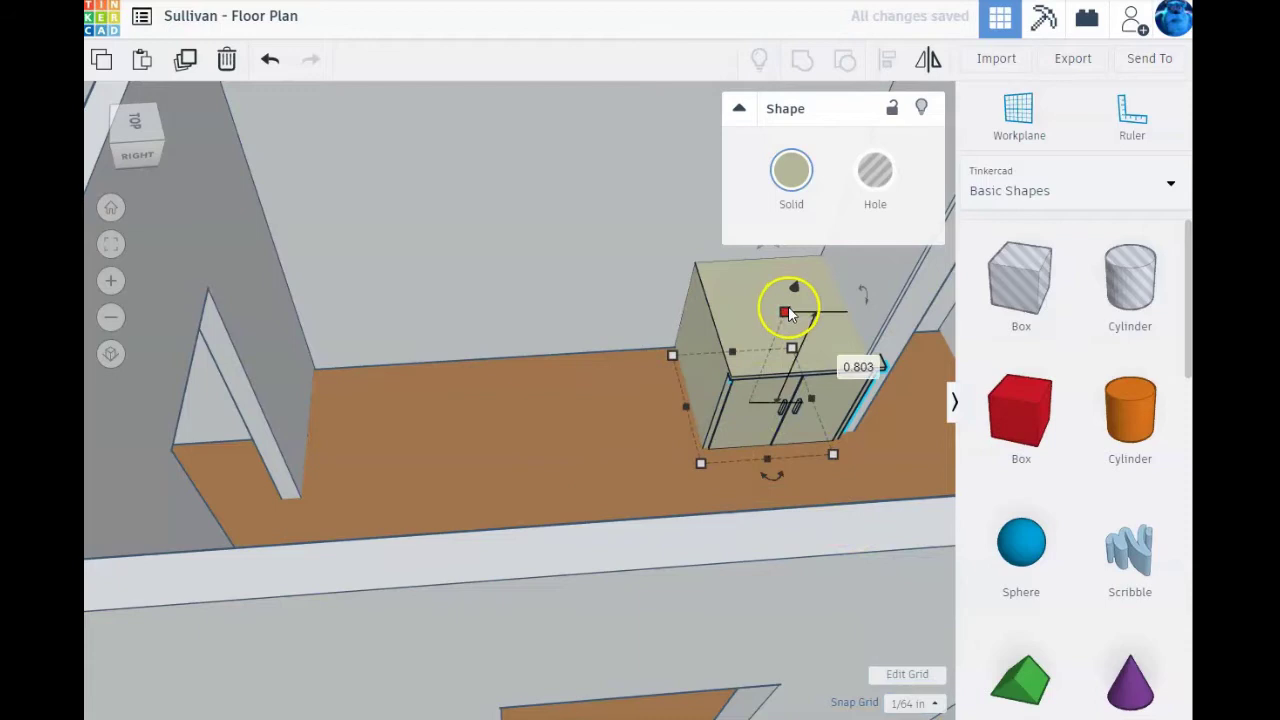
left_click(792, 287)
left_click_drag(792, 287, 794, 274)
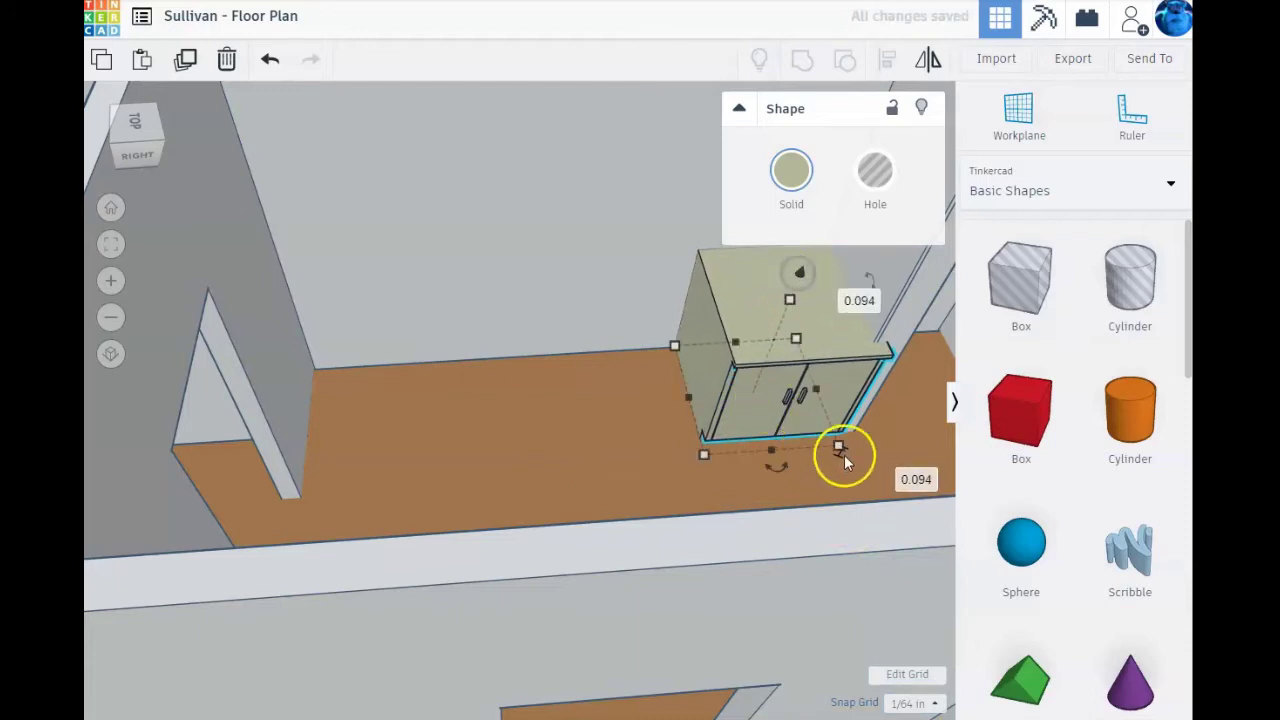
- Edit the cabinet's 0.827 dimension value
right_click_drag(843, 451, 926, 458)
left_click(694, 300)
mouse_move(687, 375)
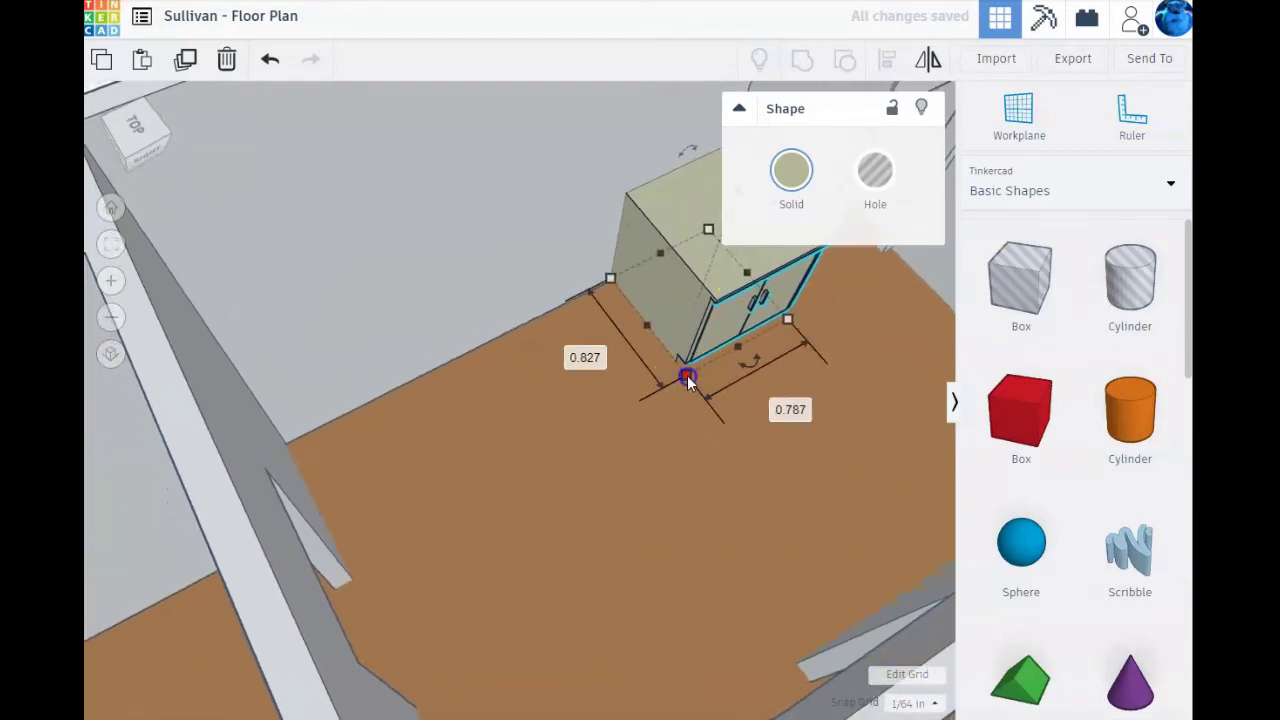
left_click(582, 358)
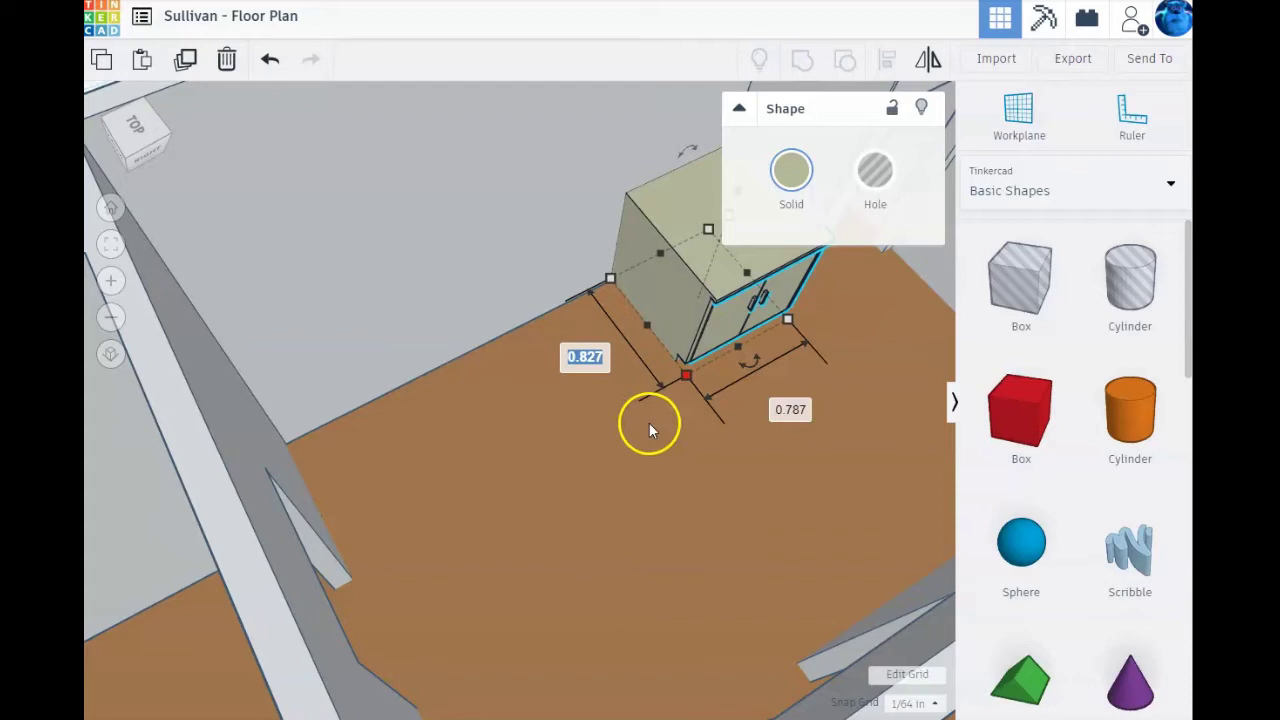
left_click(649, 422)
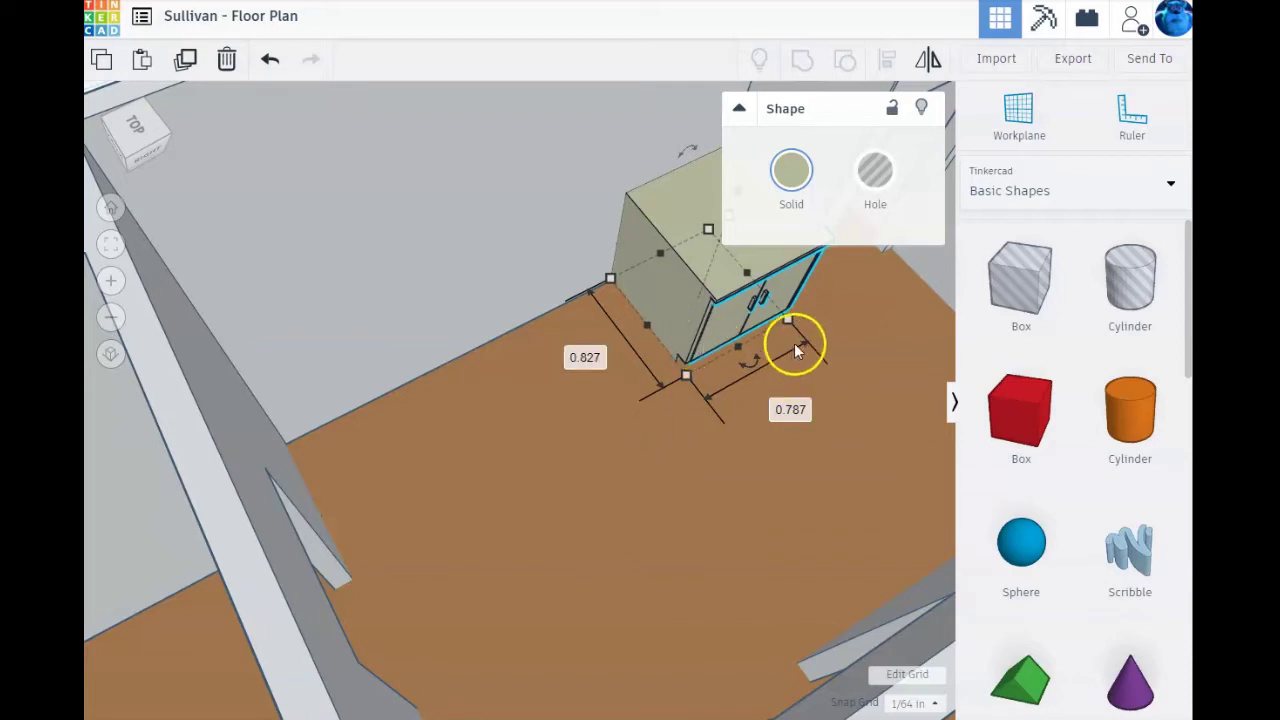
- Nudge the cabinet along the back wall into the corner with the arrow keys
right_click_drag(800, 330, 383, 555)
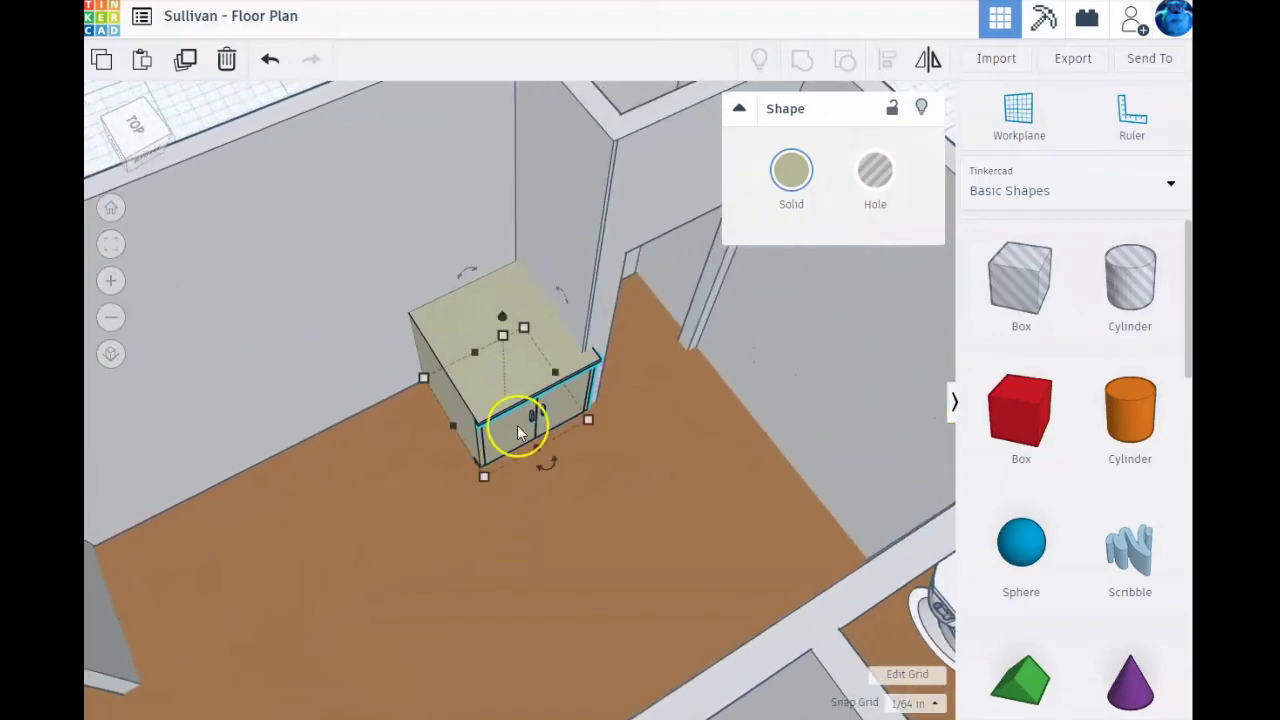
key("Left")
key("Left")
key("Left")
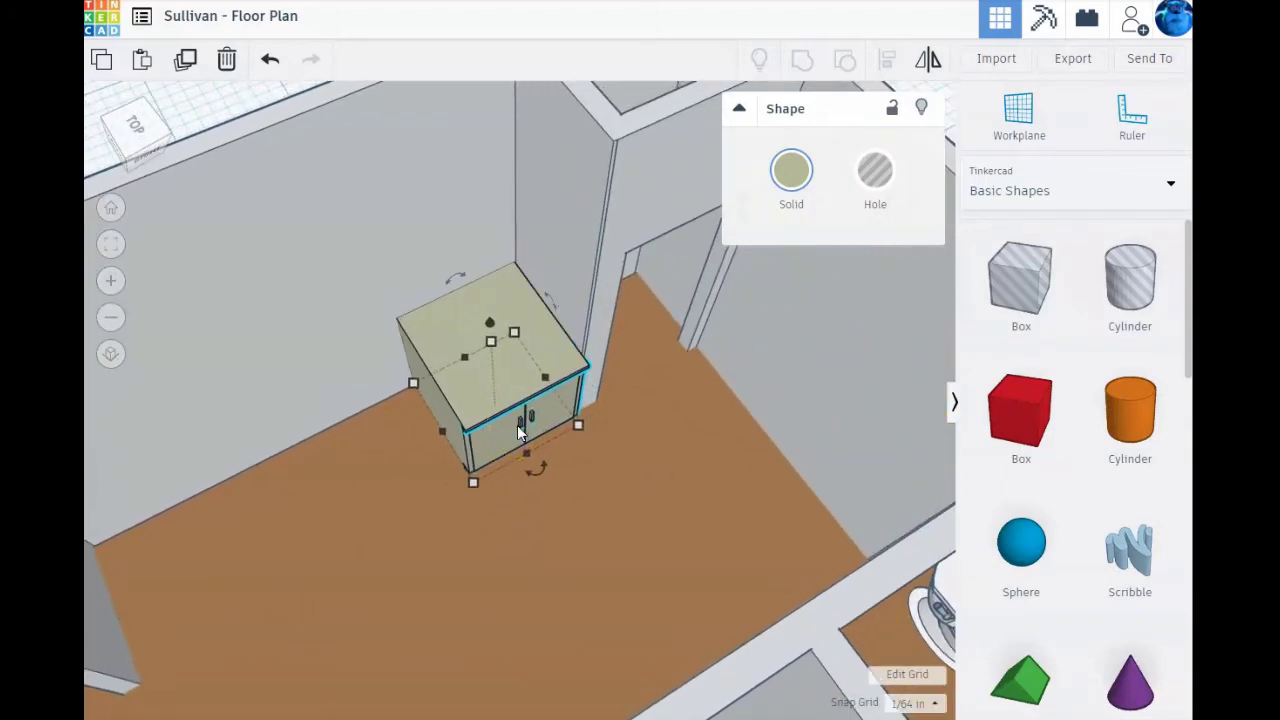
key("Right")
right_click_drag(571, 429, 686, 403)
- Change the cabinet's 0.803 height to 1.1
left_click(471, 357)
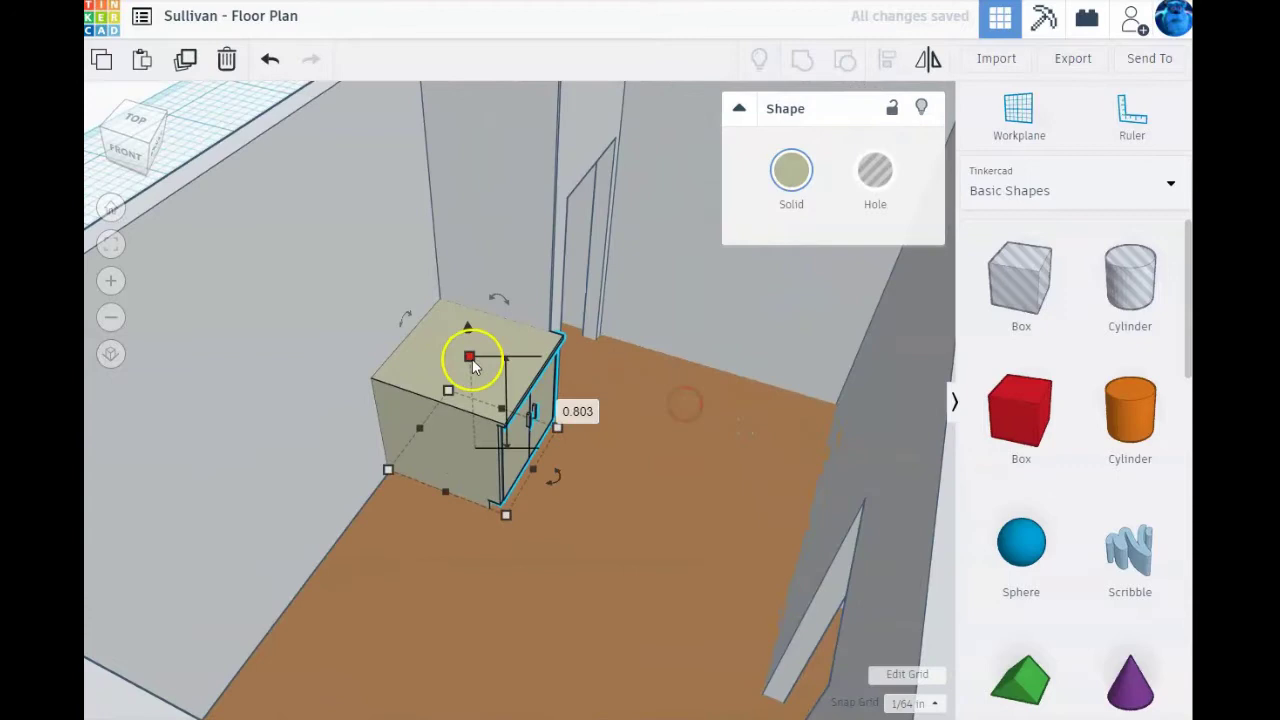
left_click(577, 418)
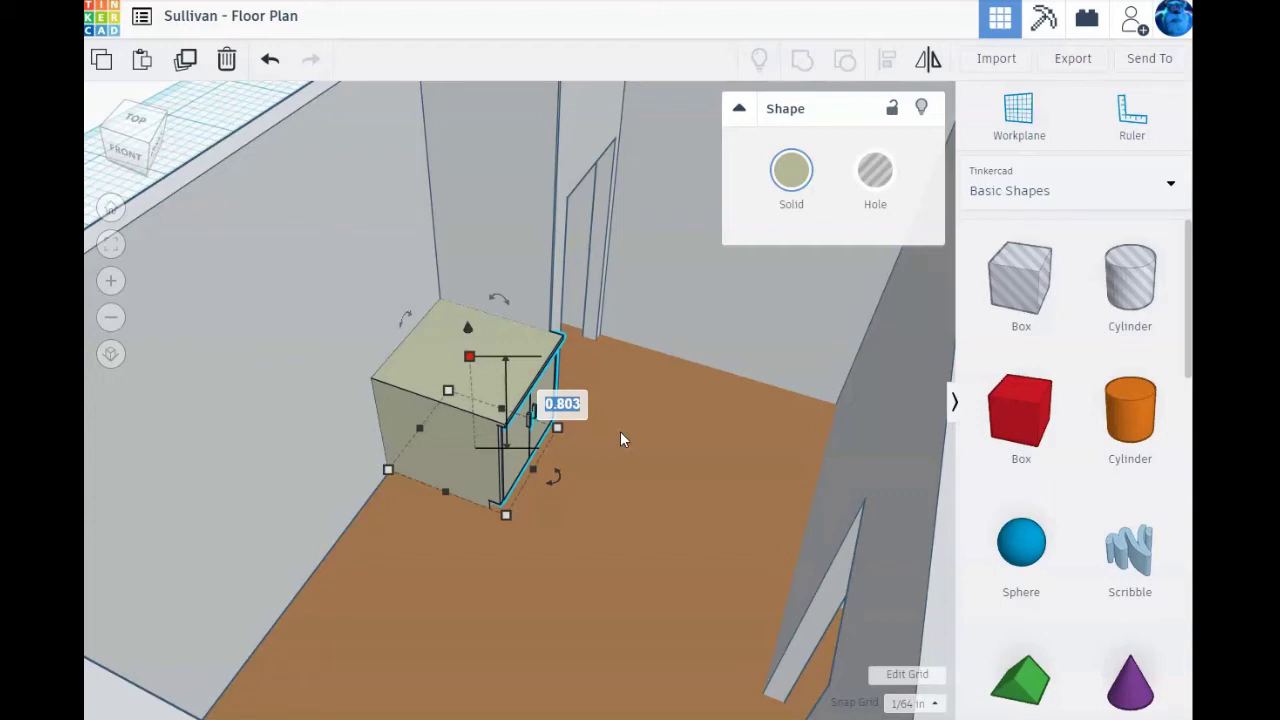
type("1.1")
key("Return")
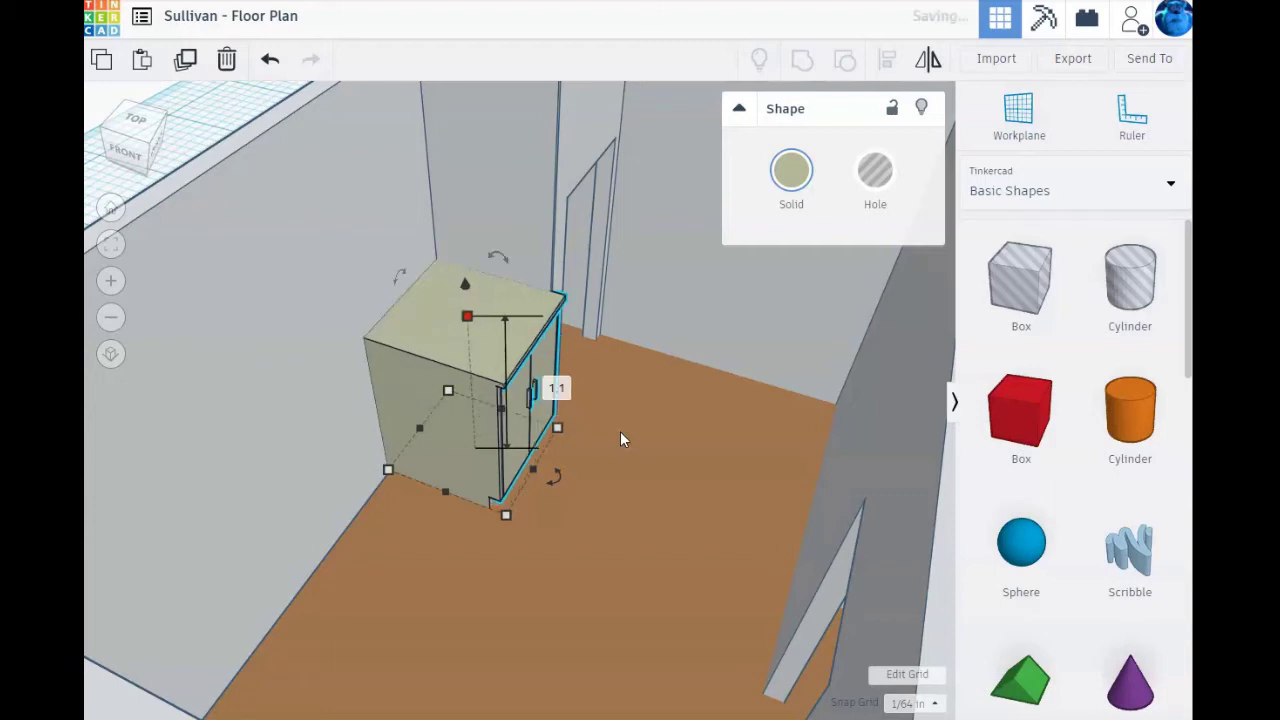
- Drag the height handle down so the cabinet measures 0.922 tall
right_click_drag(778, 464, 691, 463)
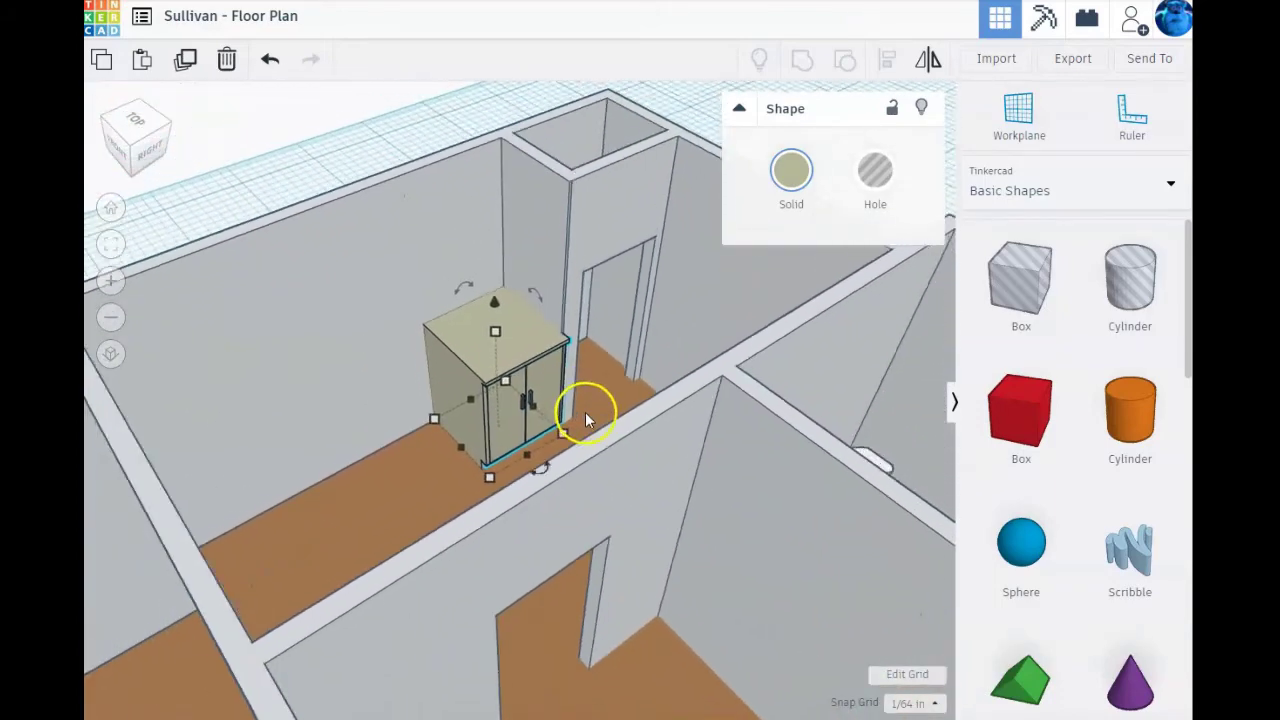
right_click_drag(585, 412, 686, 420)
right_click_drag(672, 381, 557, 380)
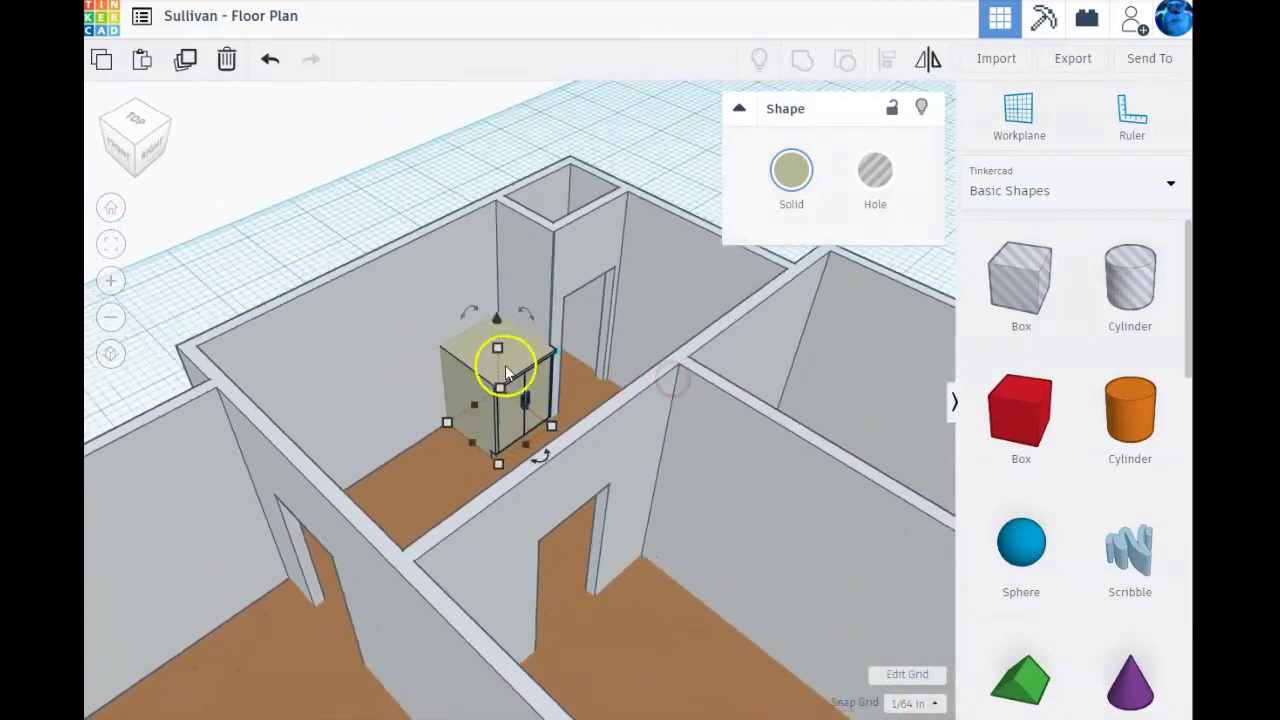
left_click(496, 346)
left_click_drag(495, 350, 497, 362)
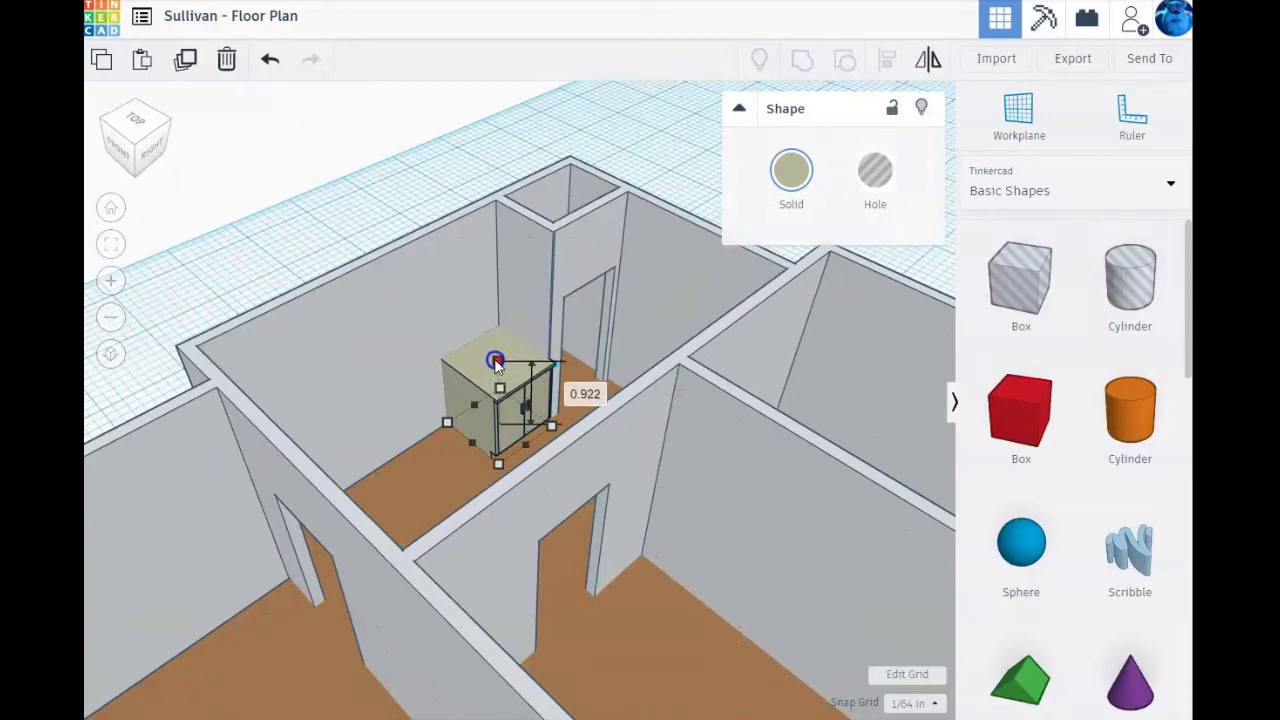
right_click_drag(600, 371, 450, 410)
left_click(488, 400)
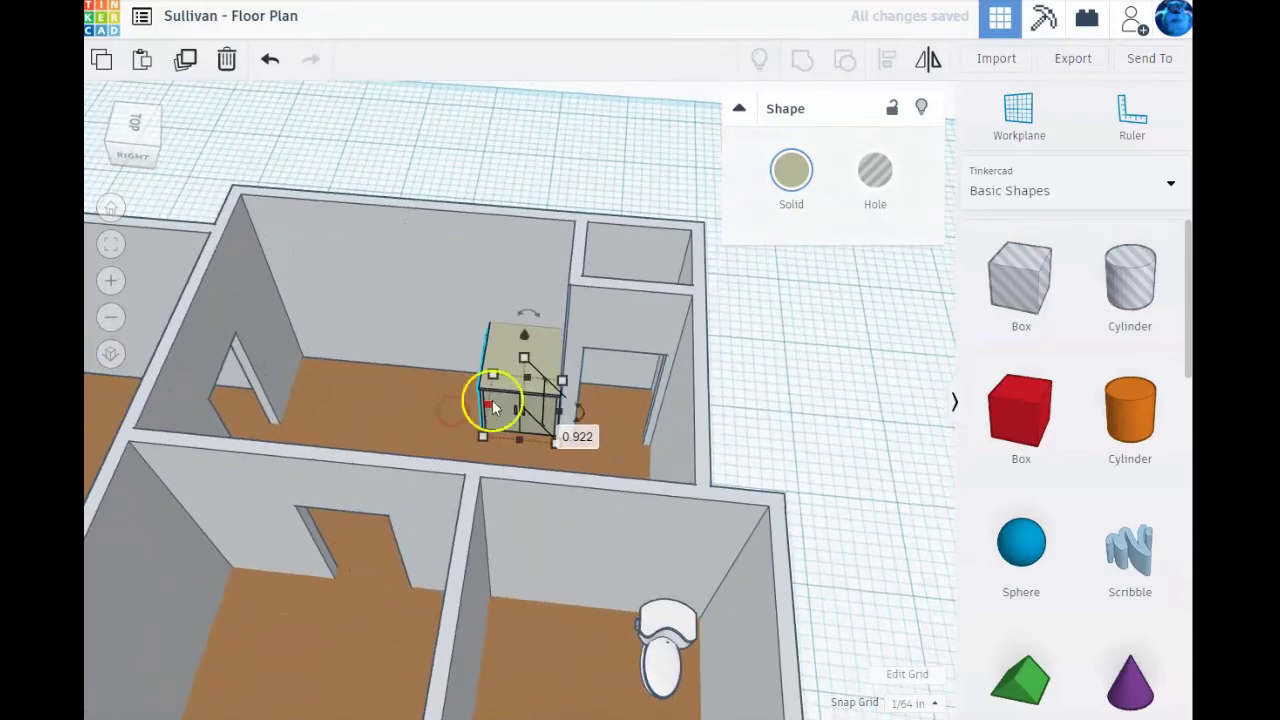
left_click(527, 458)
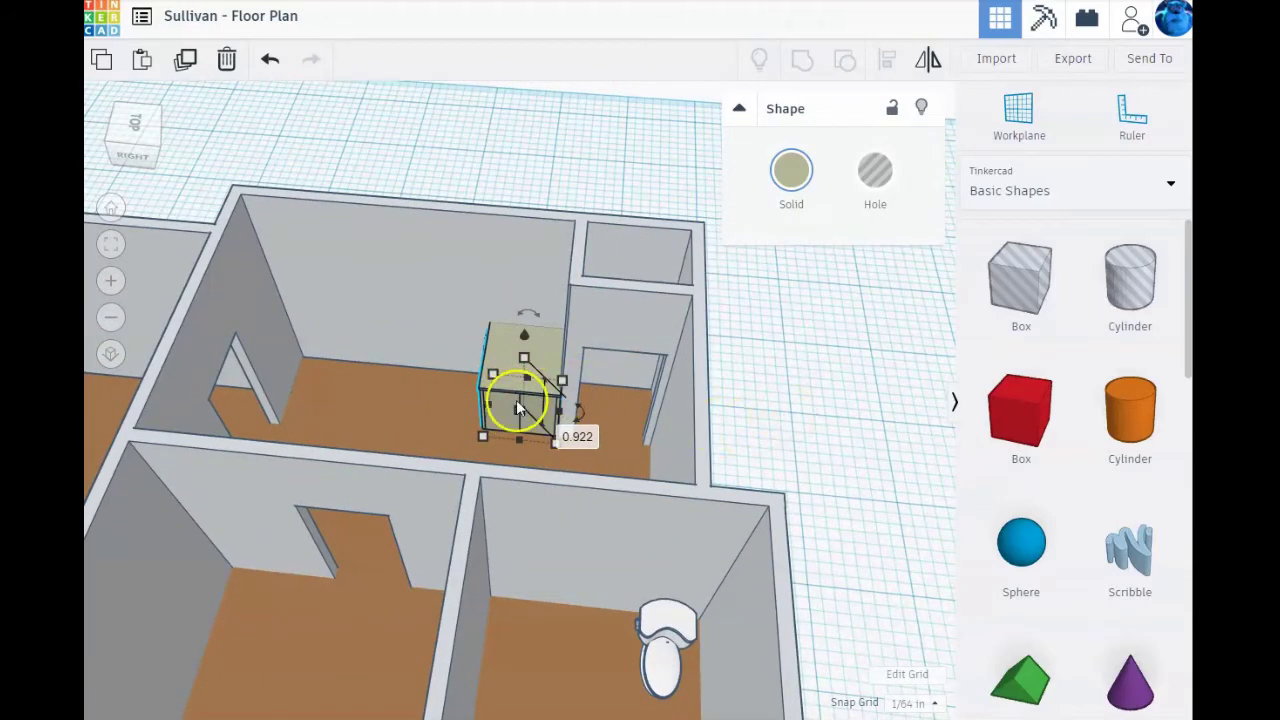
- Switch the shape library from Basic Shapes to the personal Shapes Collection
left_click(1107, 191)
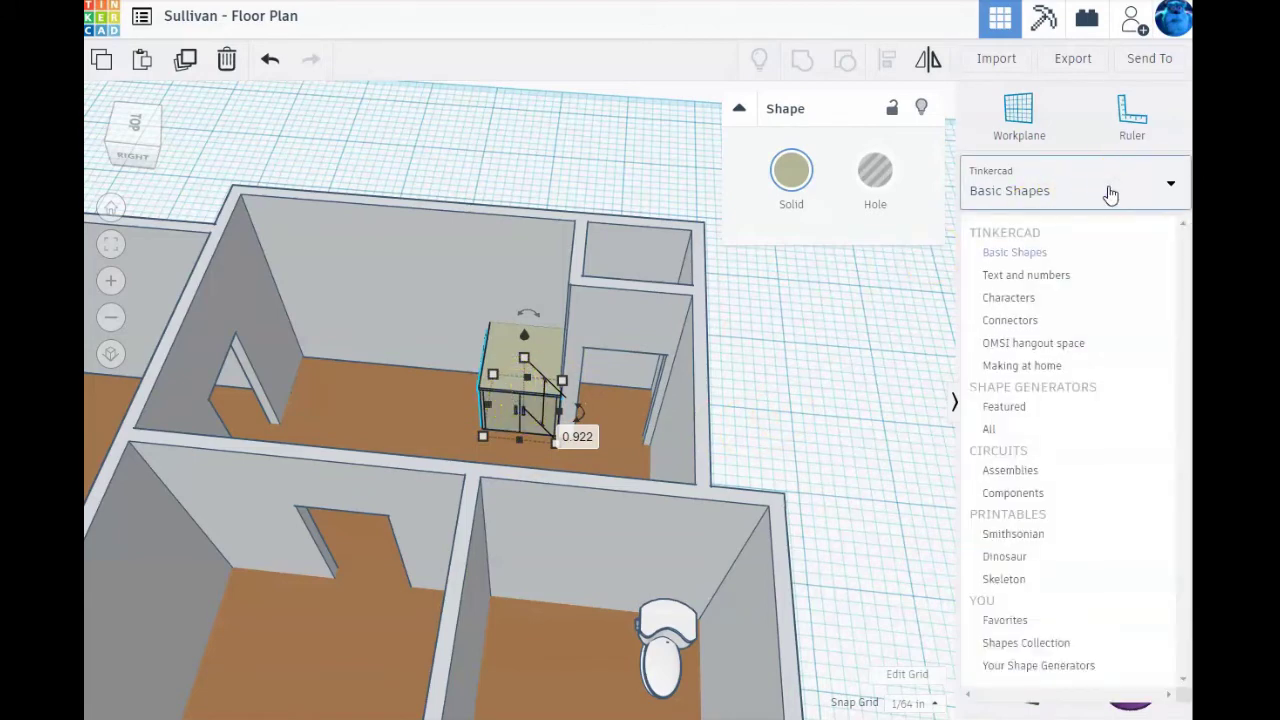
left_click(995, 183)
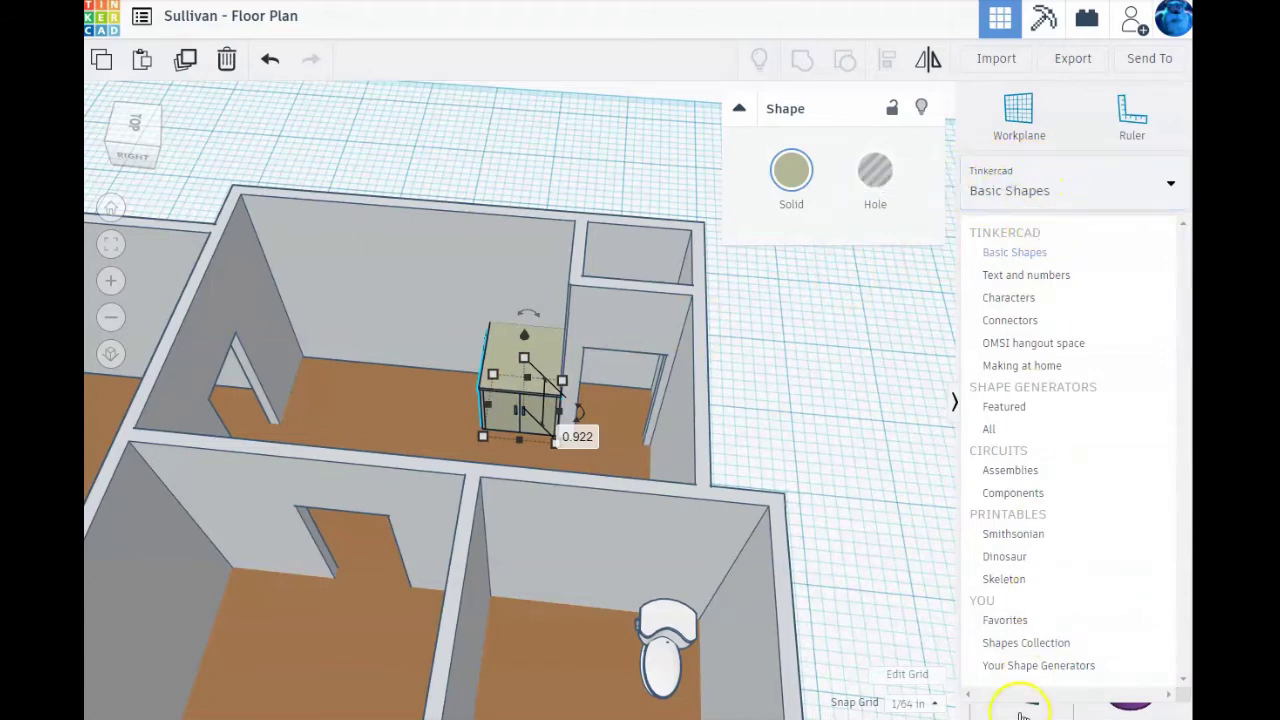
left_click(1007, 650)
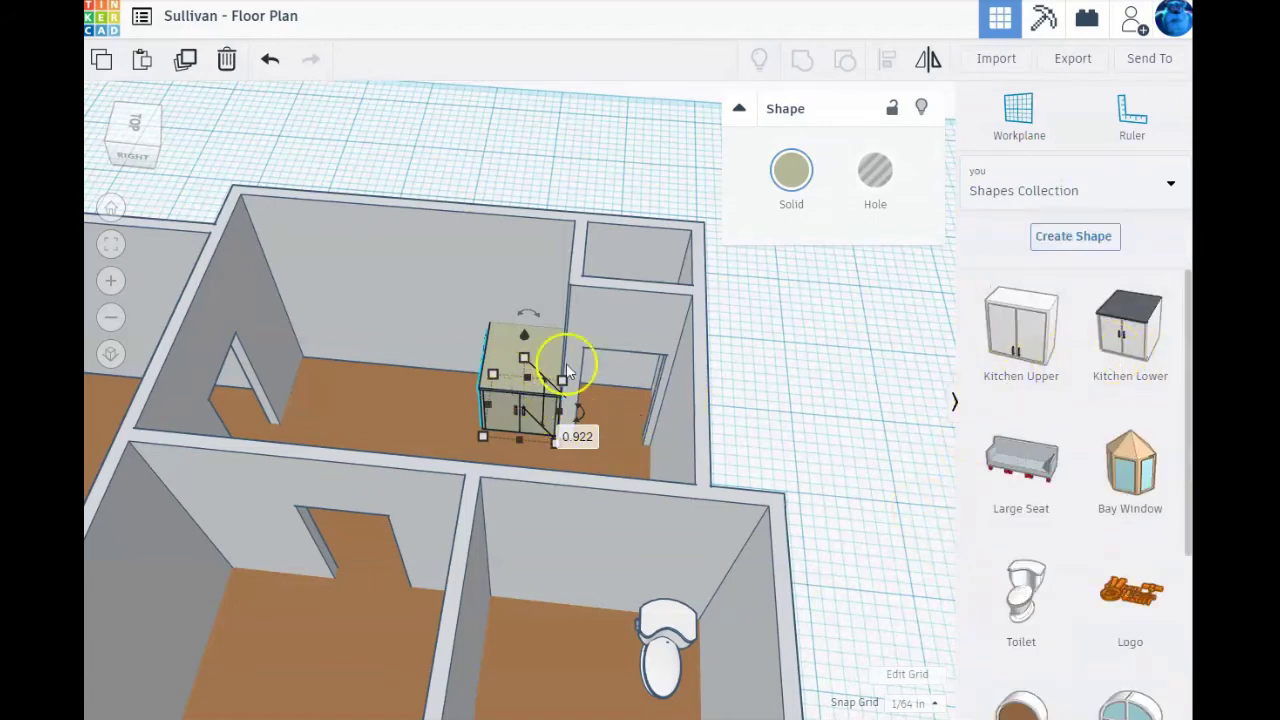
- Save the cabinet as a custom shape named 'Kitchen Lower 1'
left_click(1078, 240)
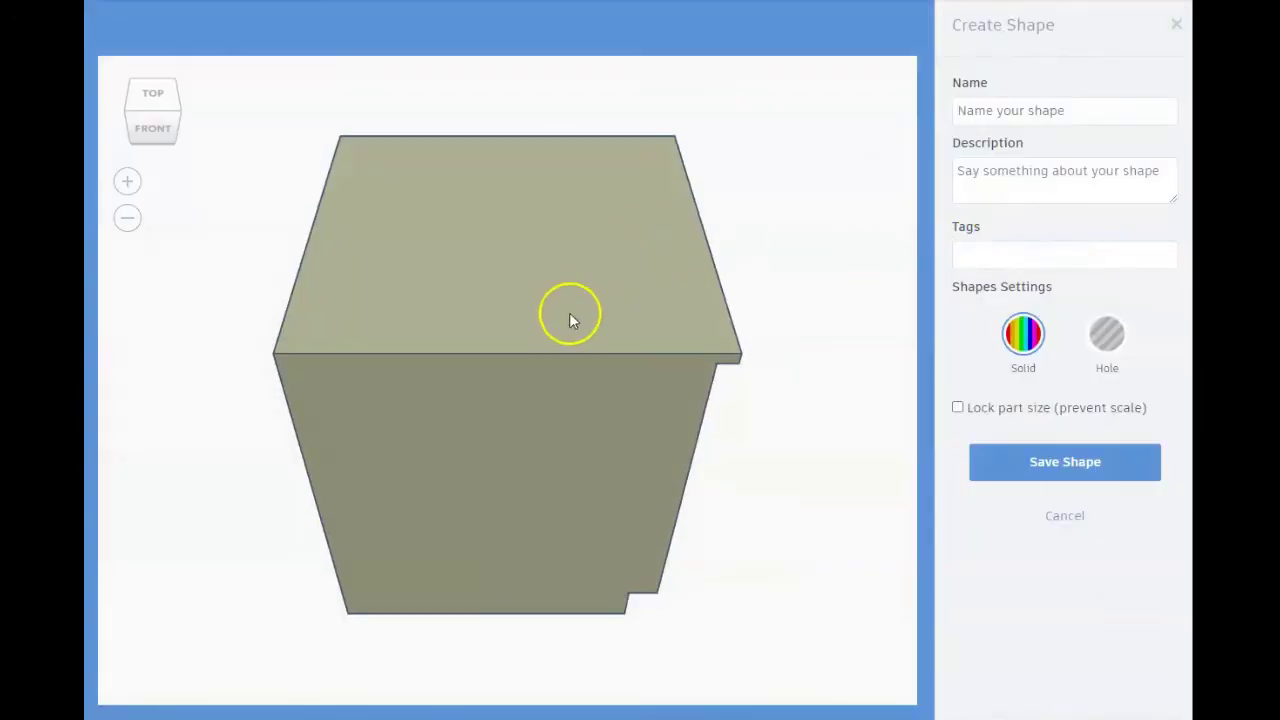
left_click_drag(665, 459, 408, 419)
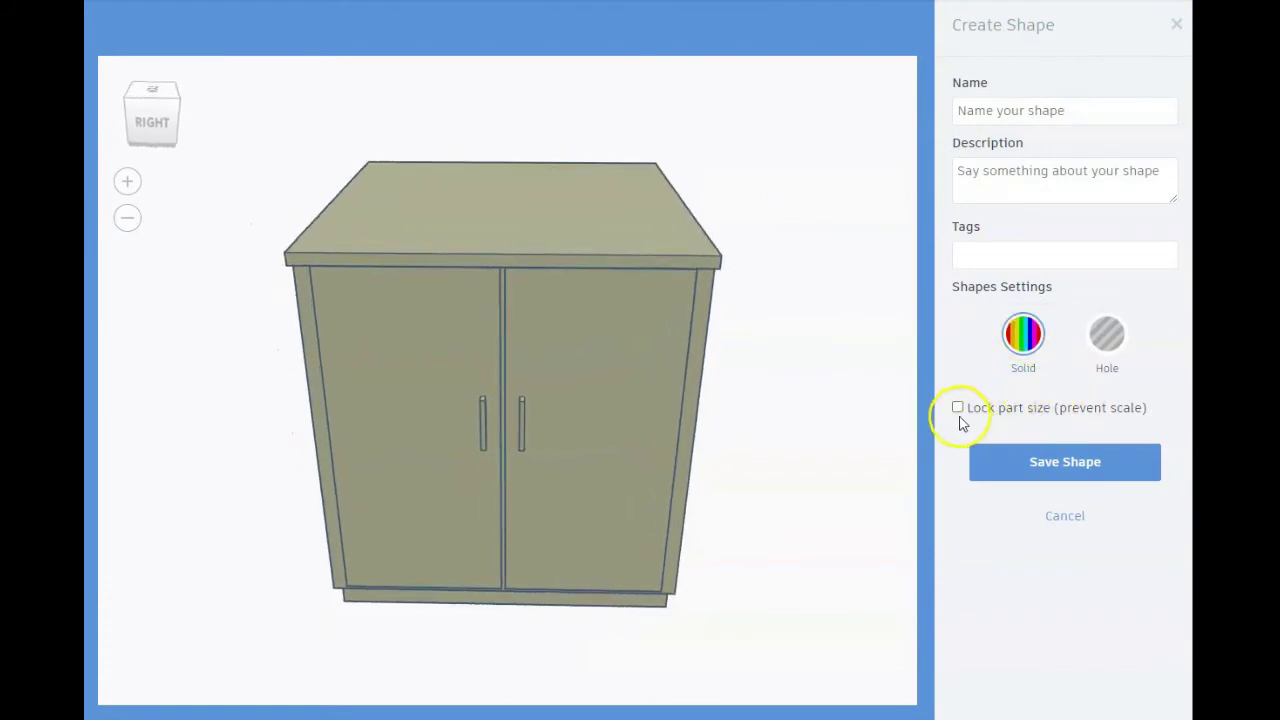
left_click(1000, 108)
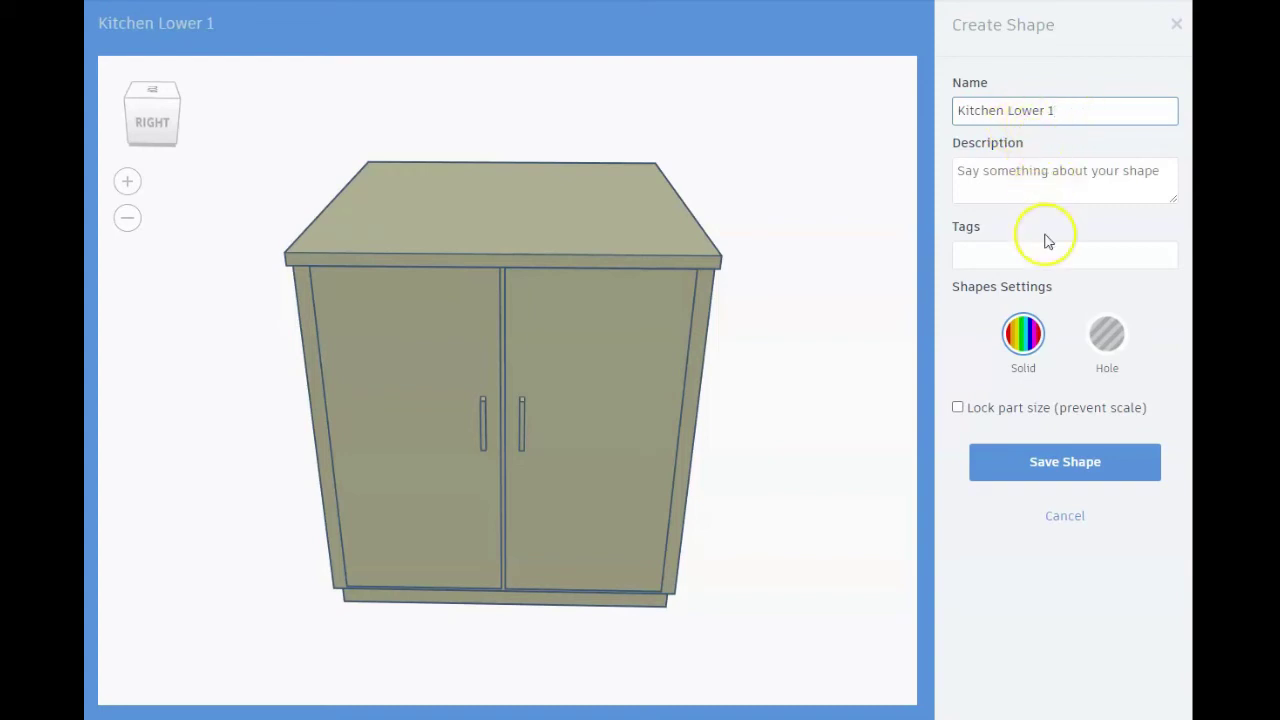
left_click(1066, 465)
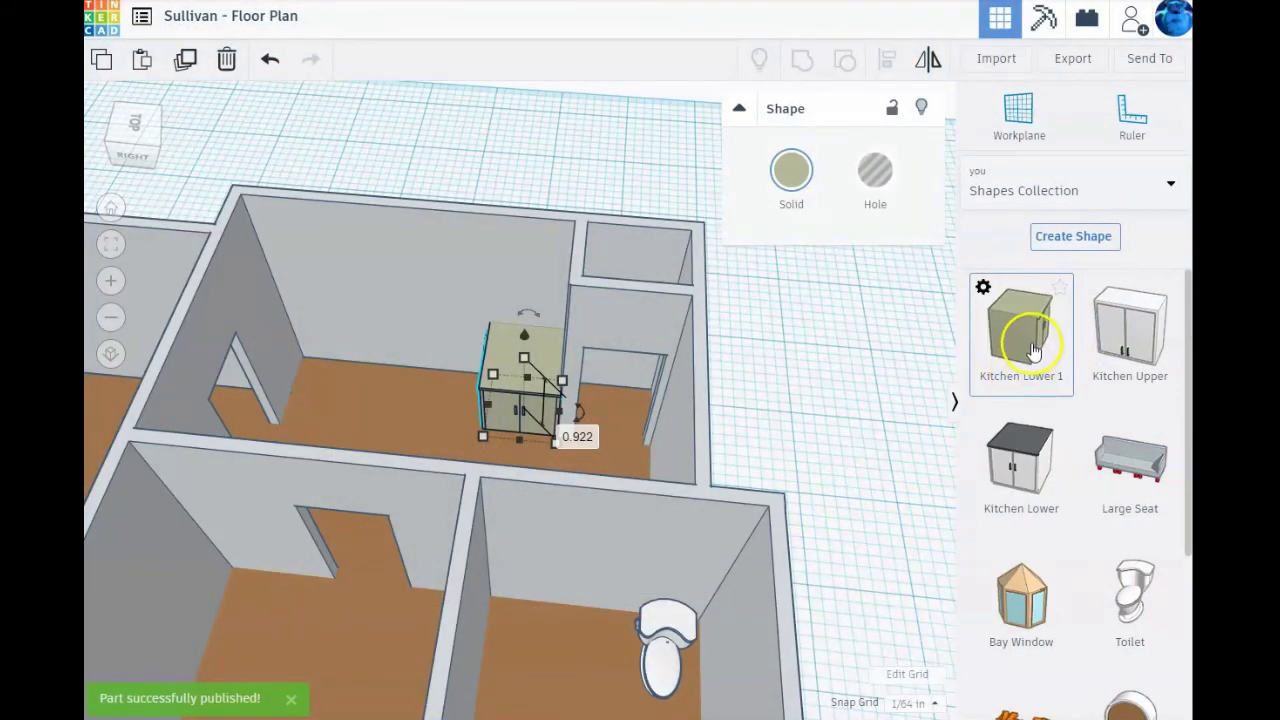
- Recolor the cabinet from olive to the white Solid colour preset
left_click(791, 180)
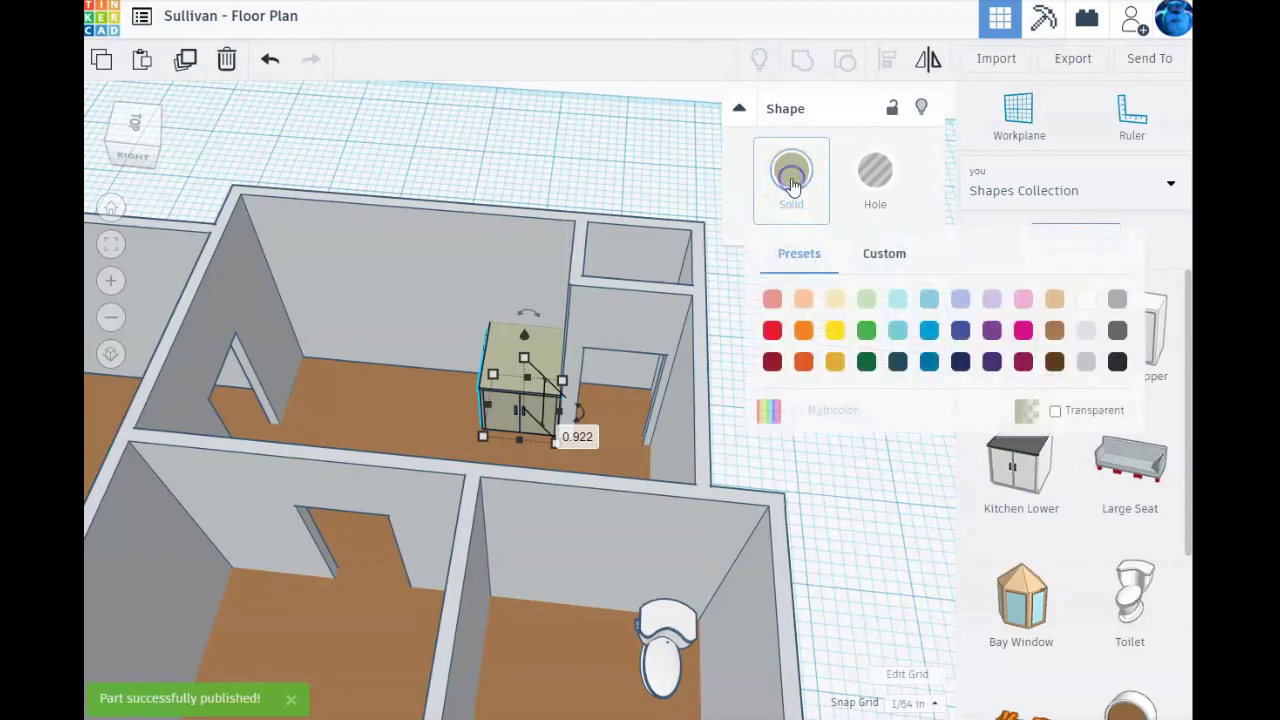
left_click(1088, 312)
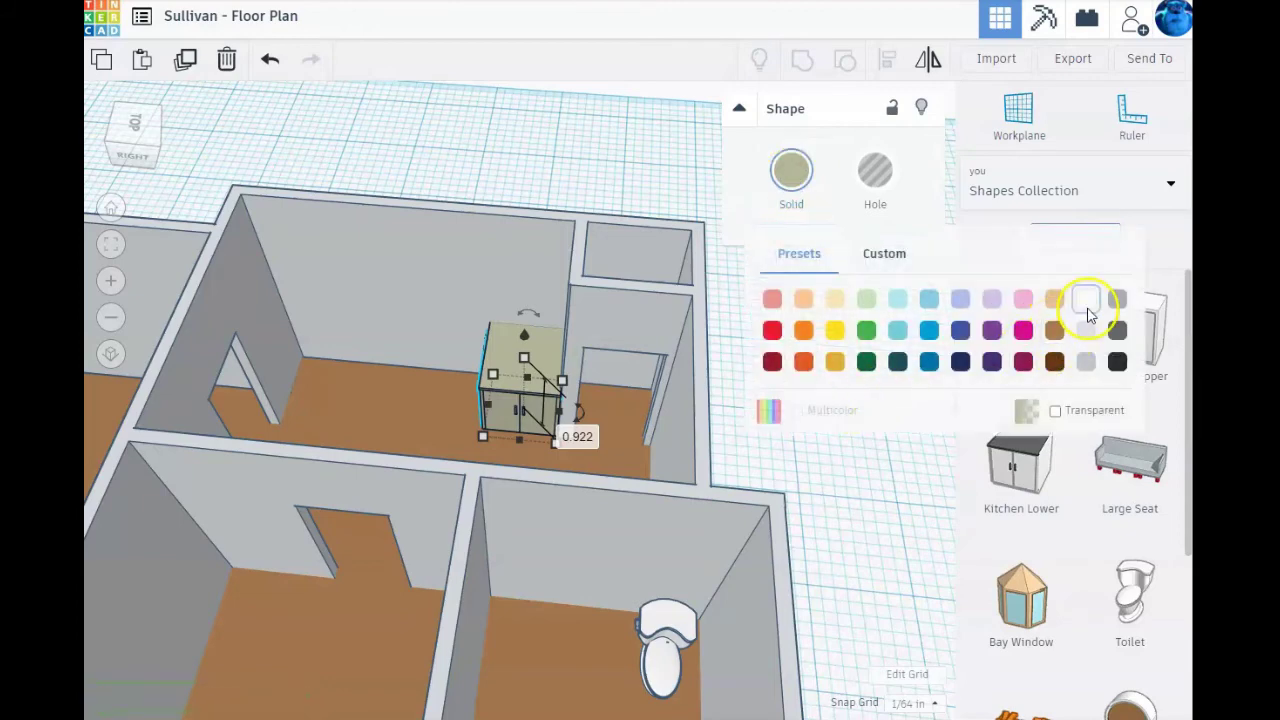
left_click(1087, 318)
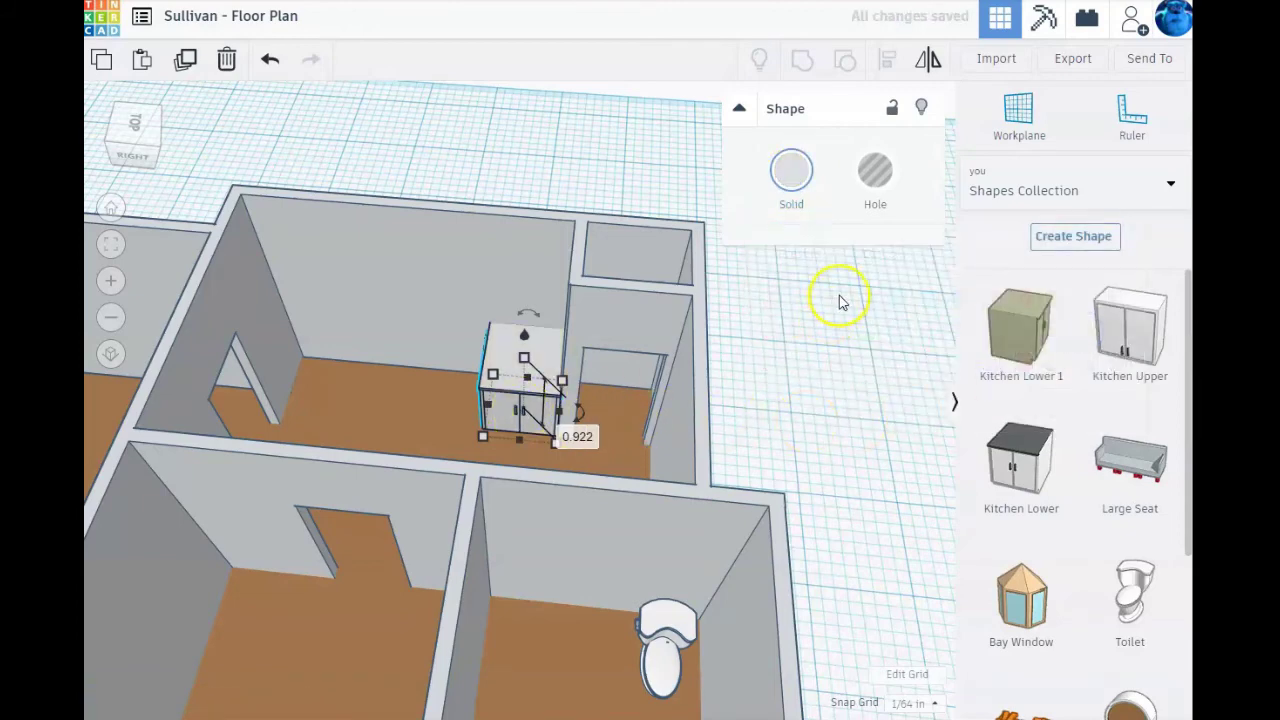
mouse_move(1028, 332)
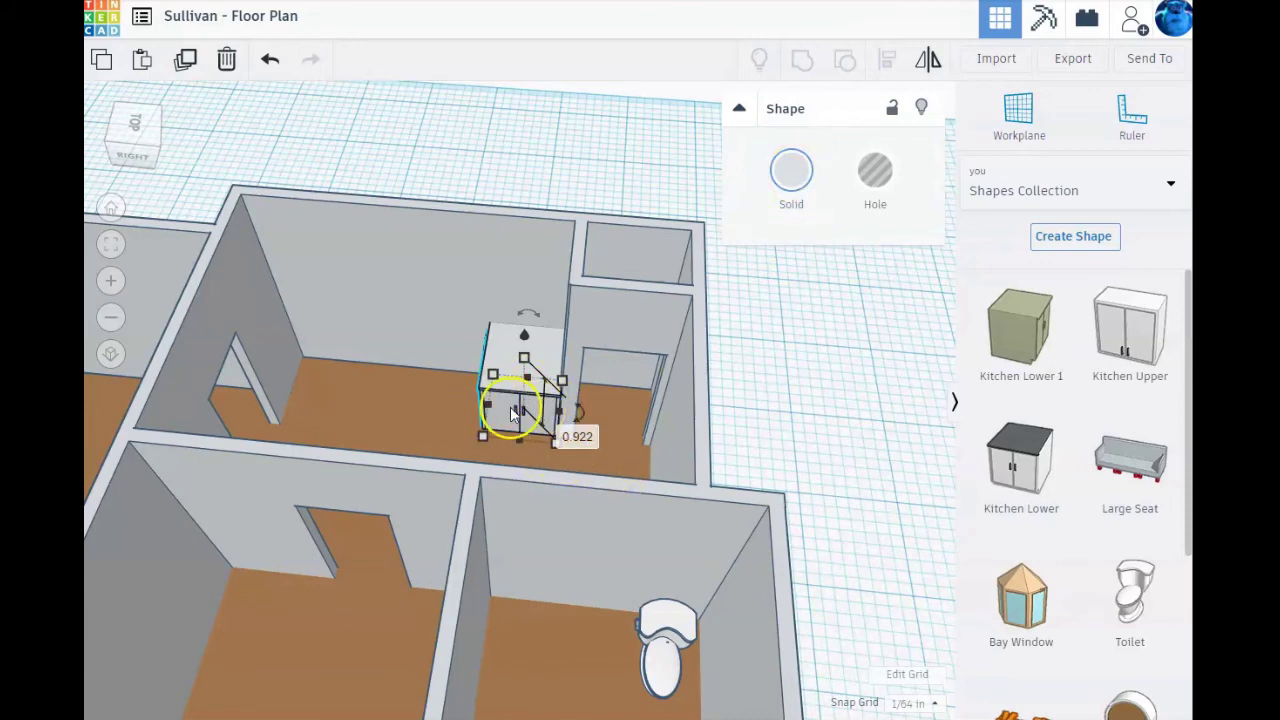
- Deselect the white cabinet and orbit the view to inspect it in the kitchen corner
left_click(609, 409)
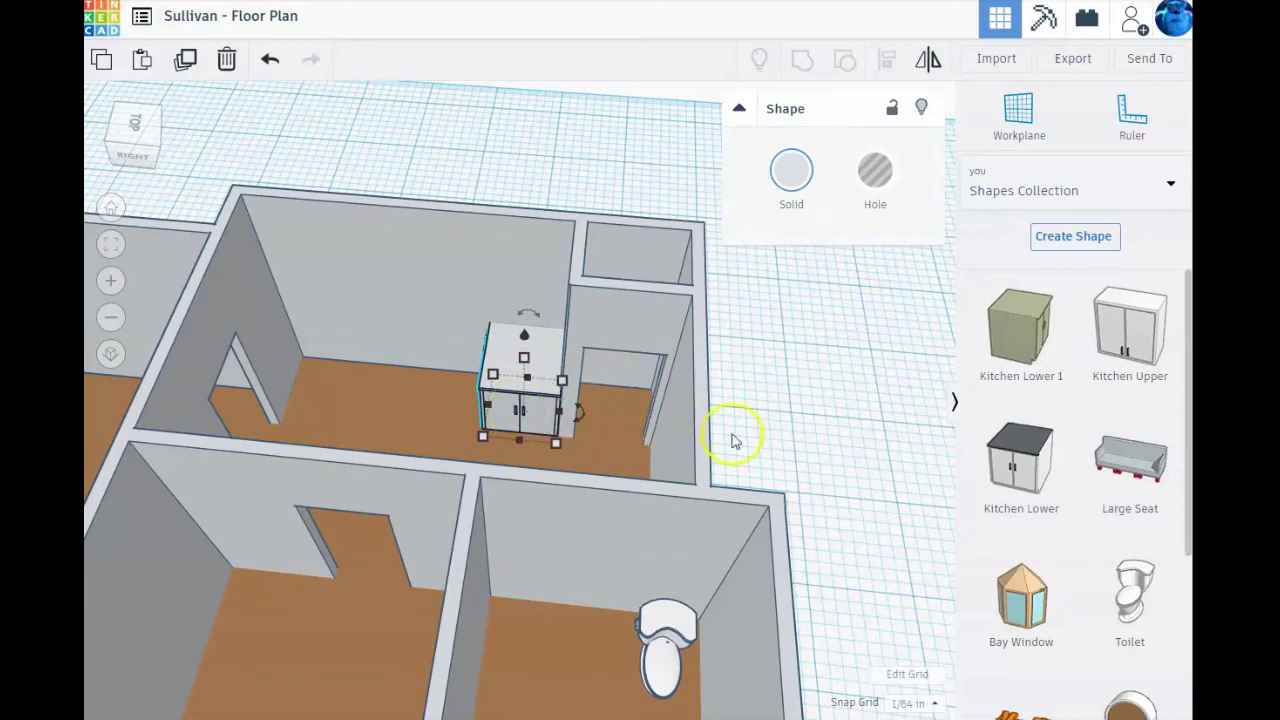
mouse_move(737, 434)
right_mouse_down()
mouse_move(829, 414)
mouse_move(848, 425)
right_mouse_up()
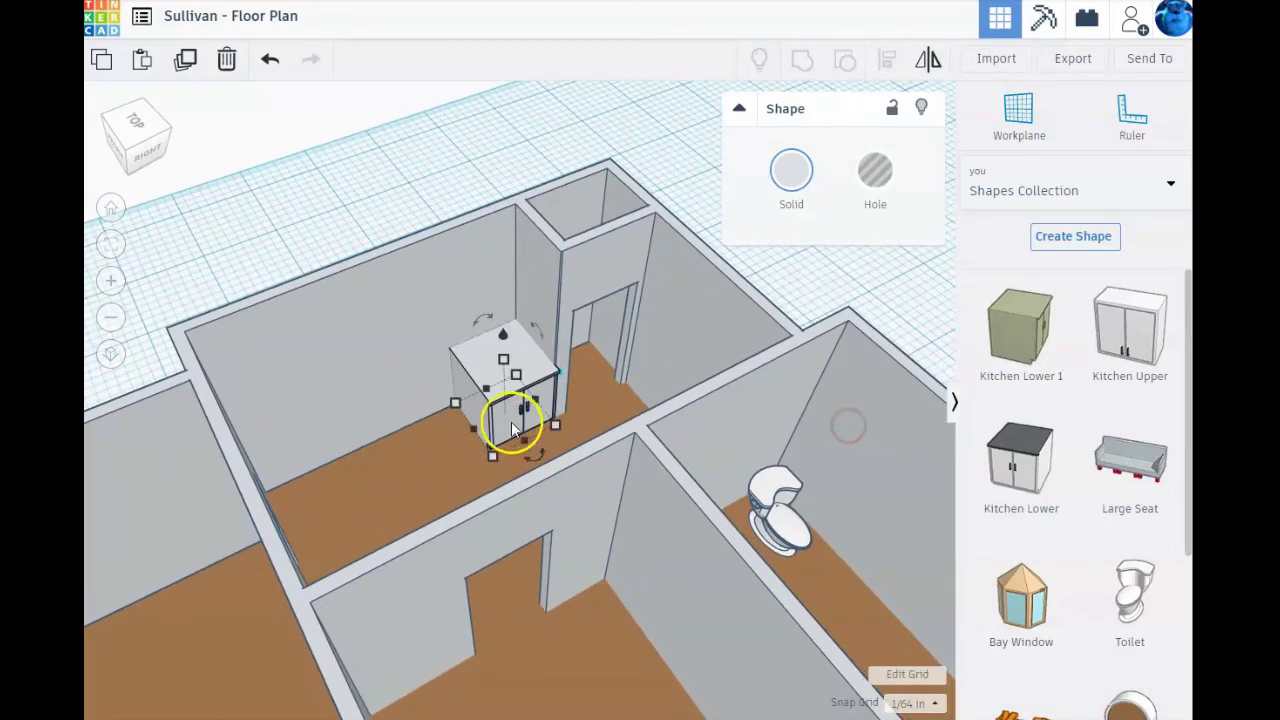
mouse_move(543, 414)
right_mouse_down()
mouse_move(420, 434)
mouse_move(571, 443)
mouse_move(657, 409)
mouse_move(466, 416)
mouse_move(491, 418)
right_mouse_up()
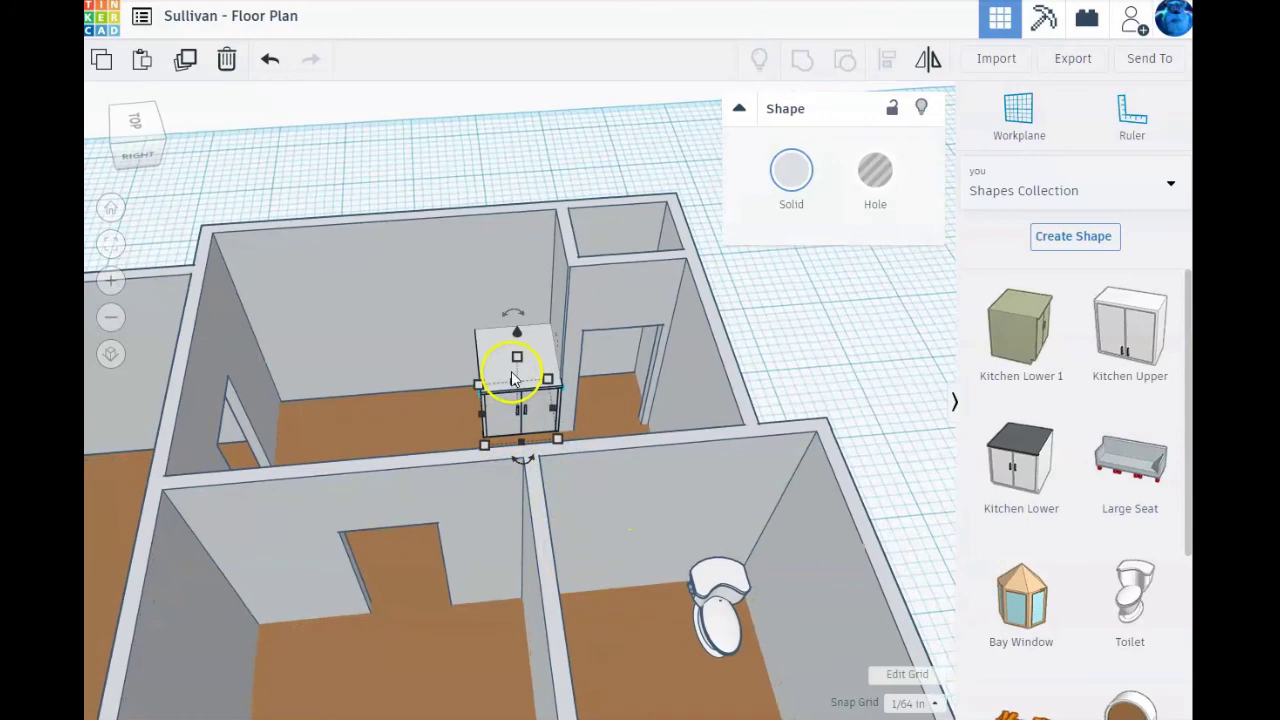
- Zoom out and go to page 2 of the Shapes Collection, listing Bay Window, French Door, Door and Window
scroll(480, 440, "down", 3)
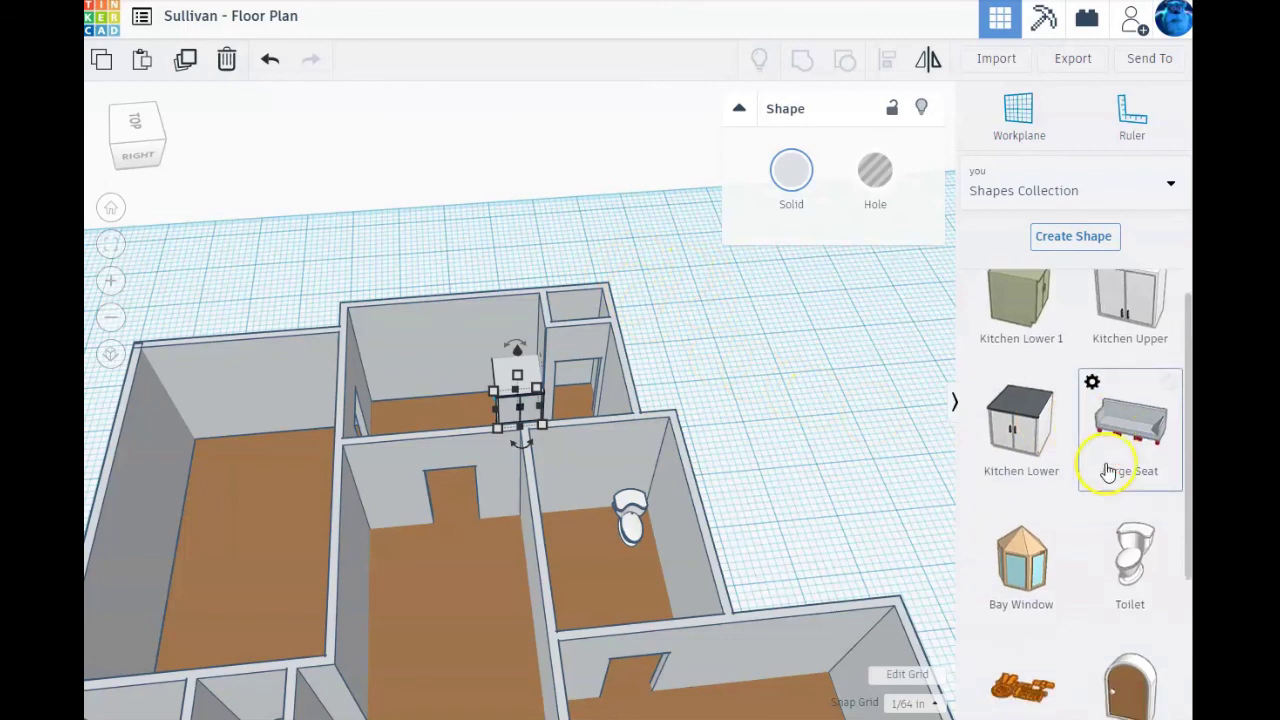
scroll(1100, 457, "down", 3)
left_click(1091, 697)
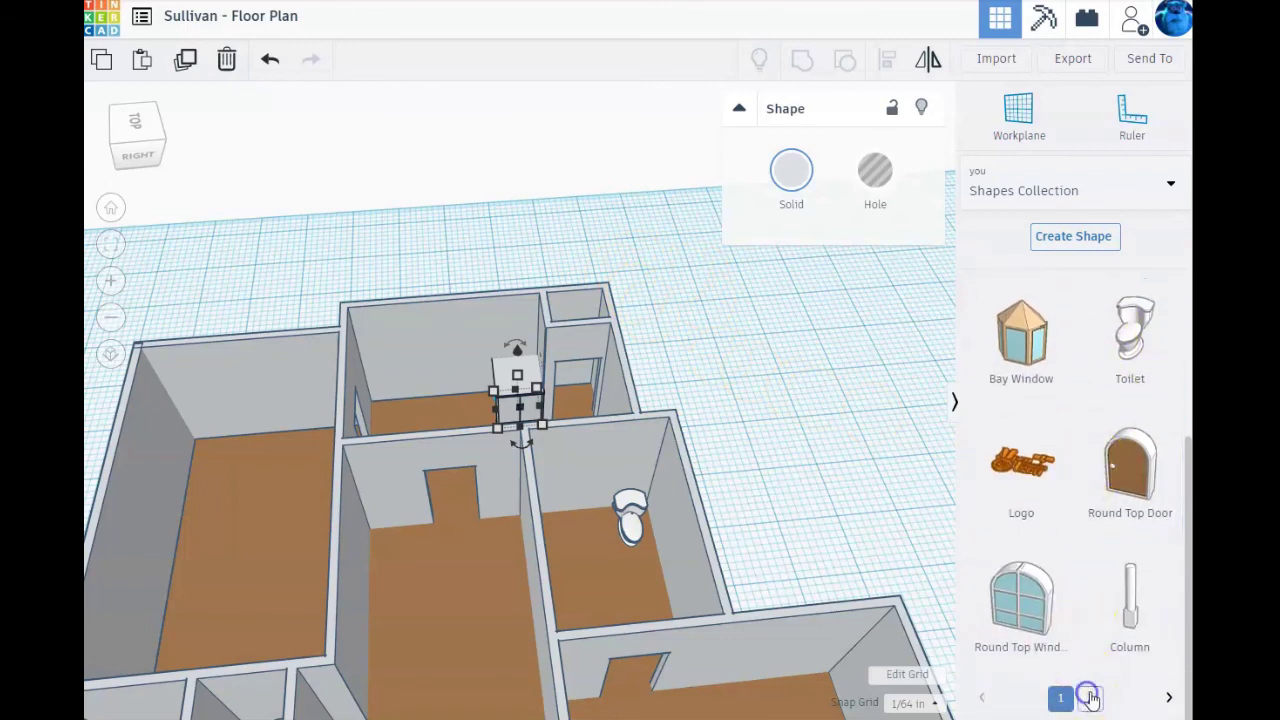